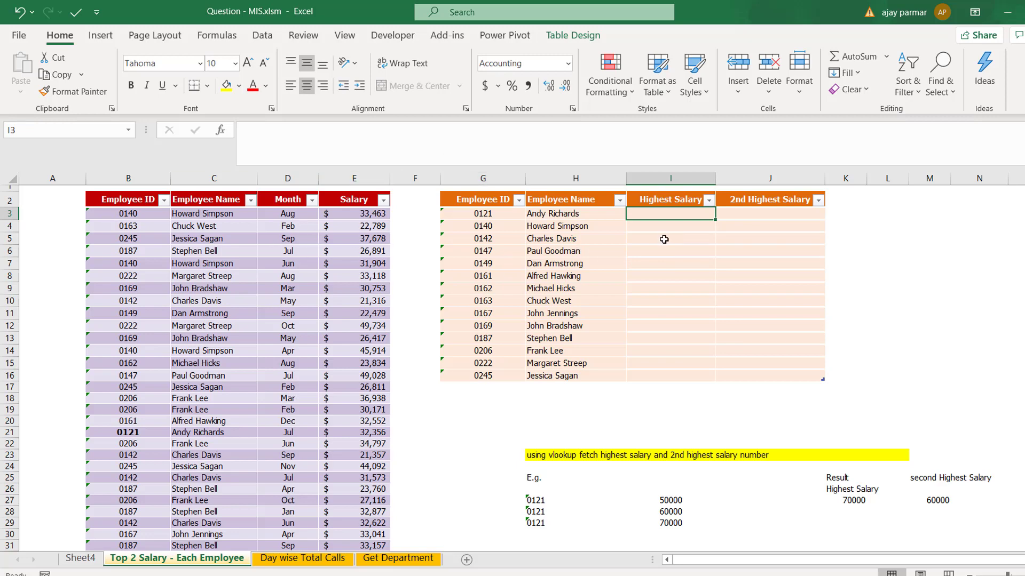
Select the salary records B2:E170, including the header row.
key(ctrl+shift+u)
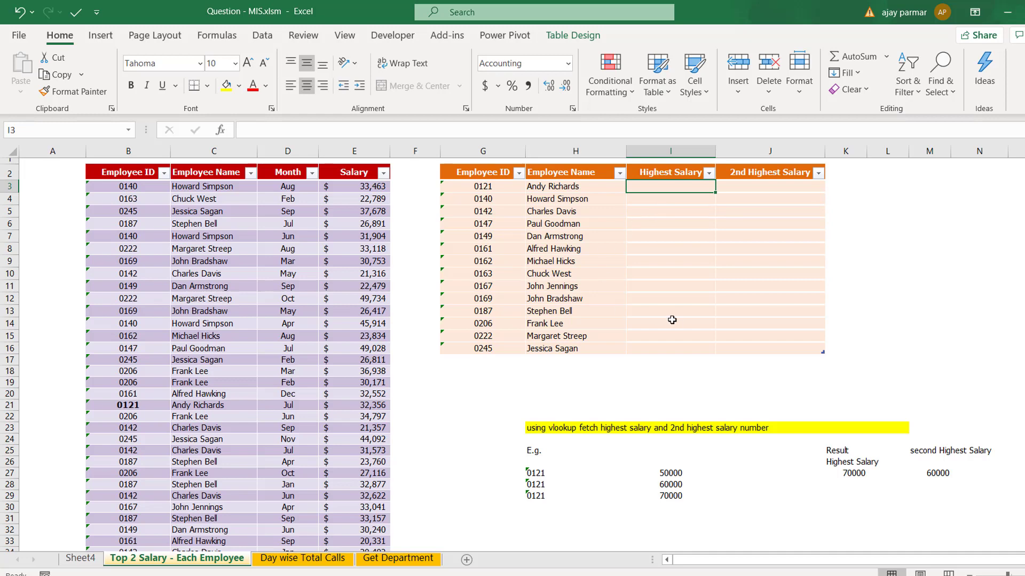
click(540, 428)
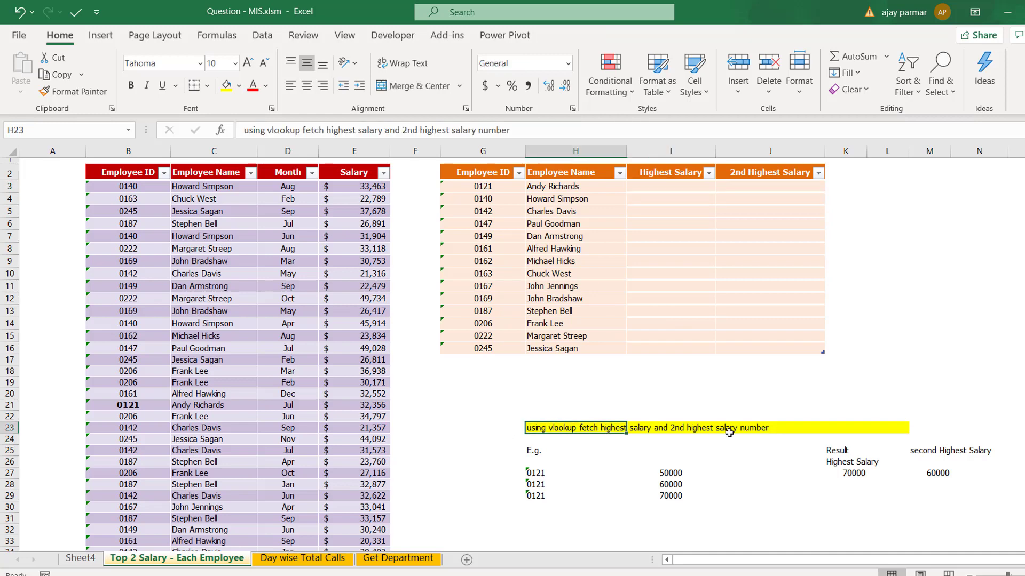
click(654, 190)
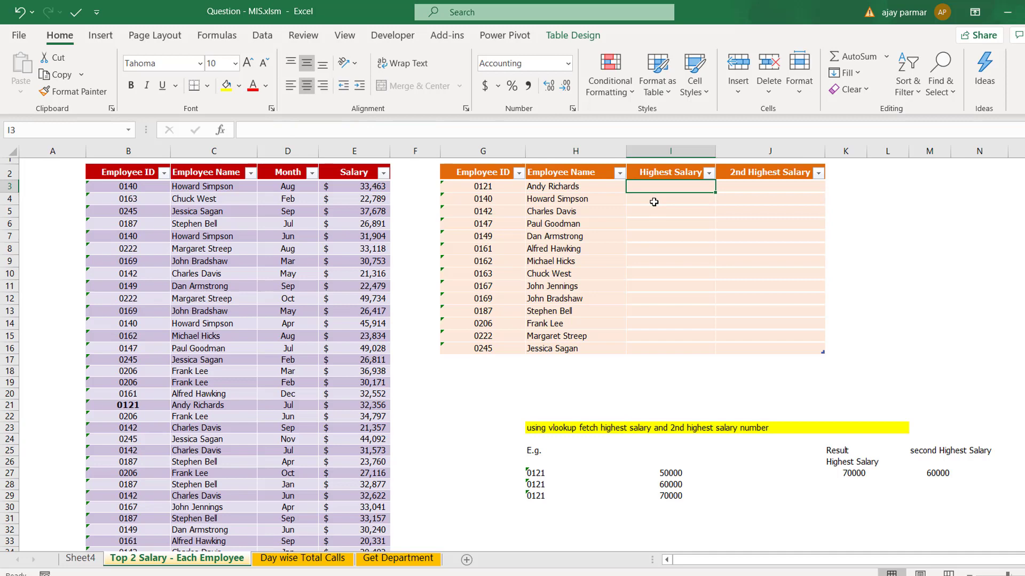
key(Left)
key(Left)
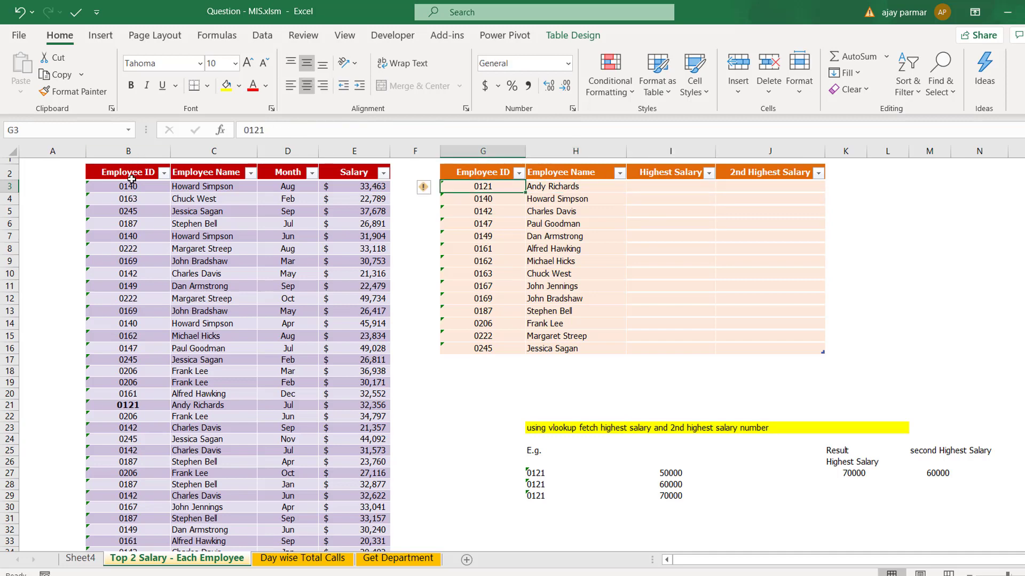
click(122, 176)
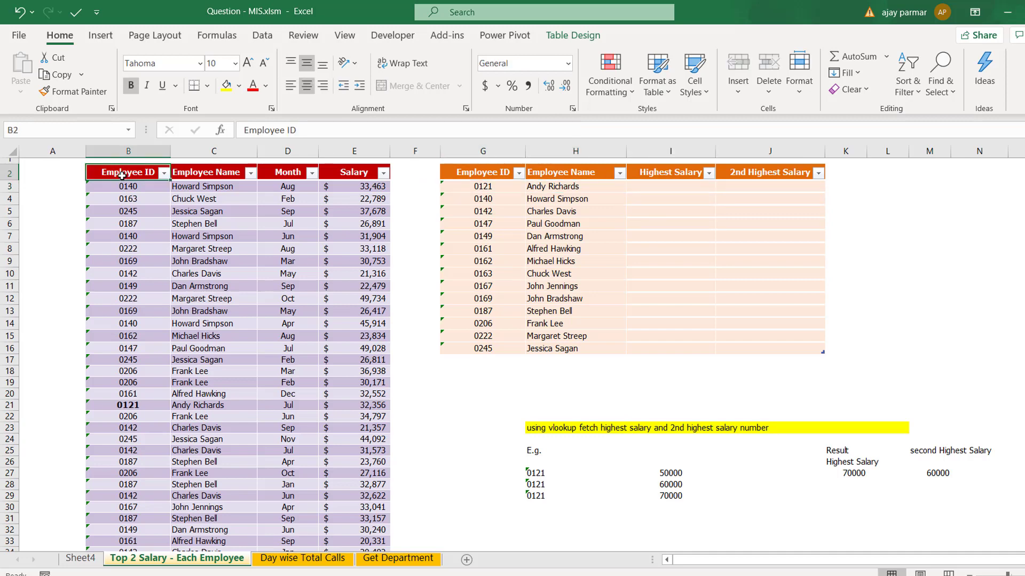
key(ctrl+shift+Right)
key(ctrl+shift+Down)
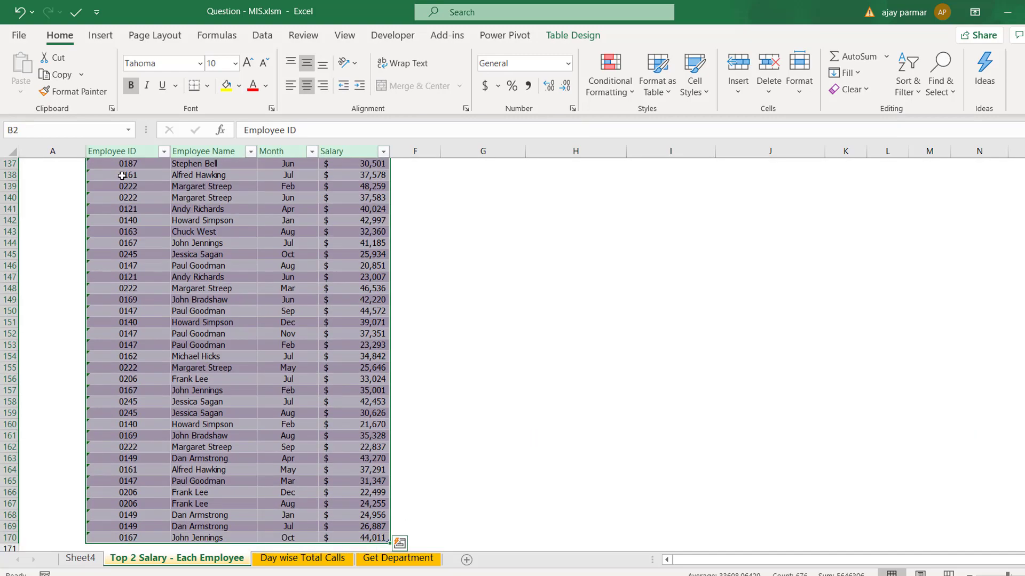
Sort the records by Employee ID A to Z, then Salary Largest to Smallest.
key(alt+d+s)
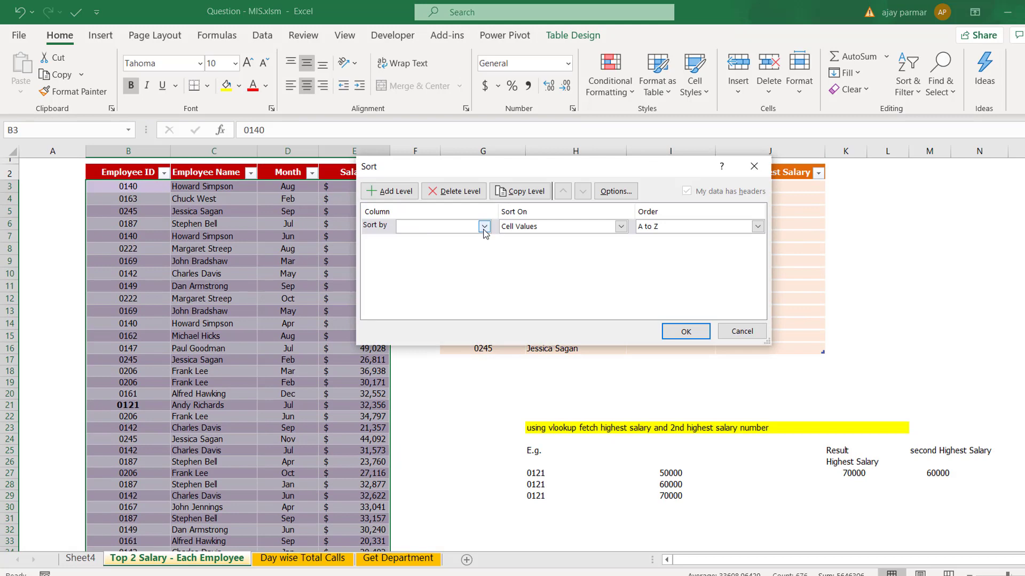
click(484, 227)
click(448, 241)
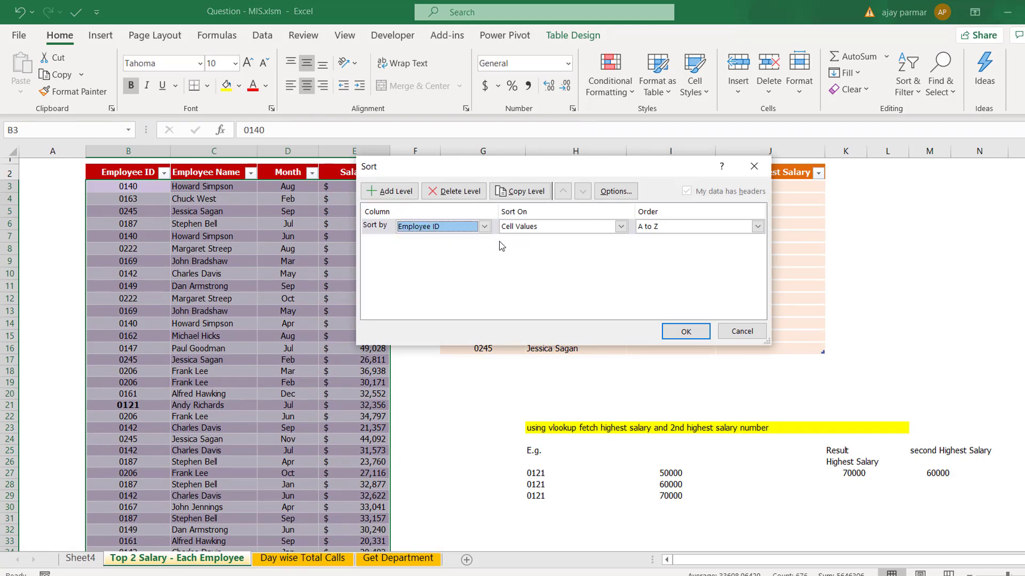
click(413, 192)
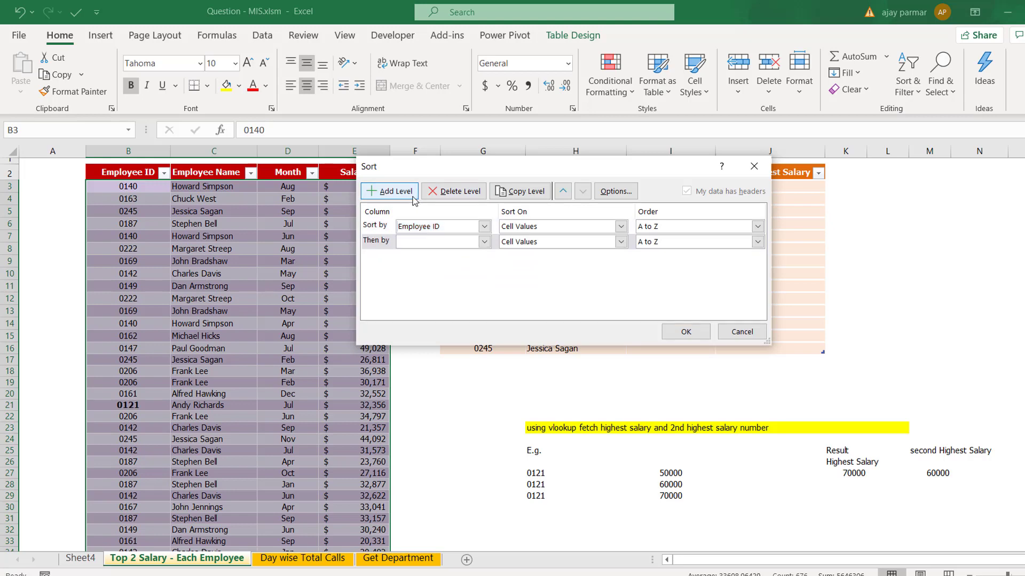
click(484, 243)
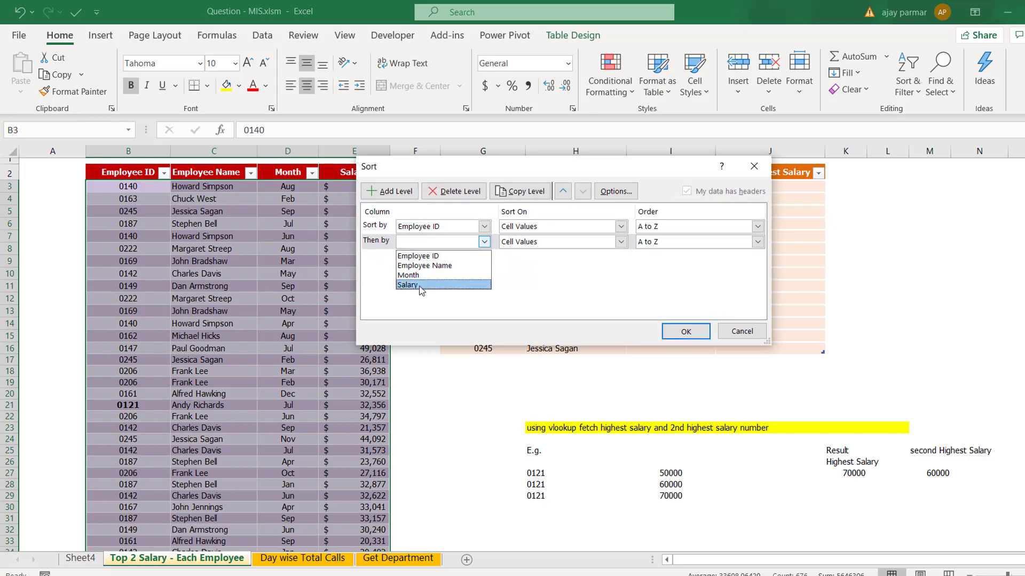
click(421, 285)
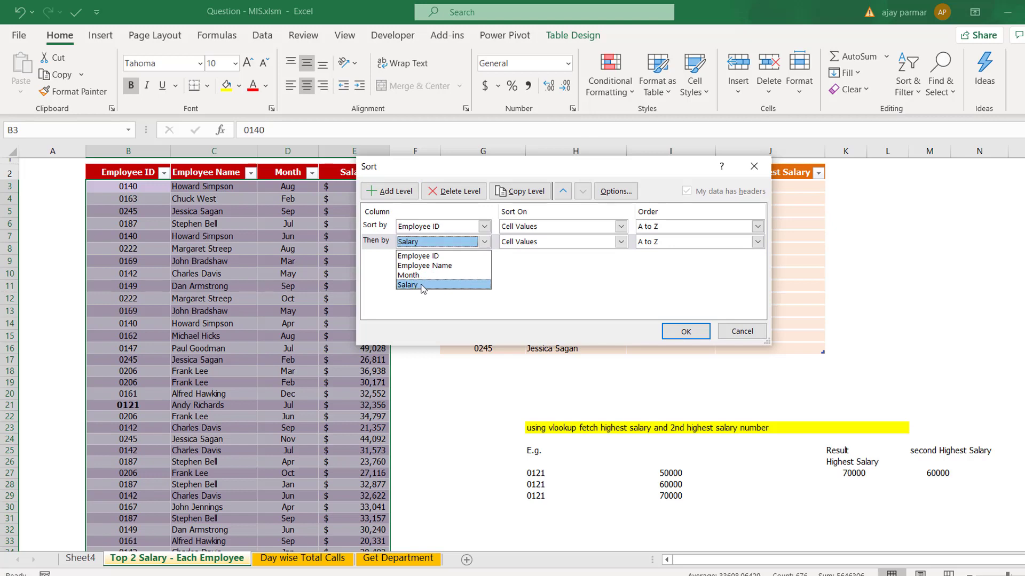
click(758, 242)
click(696, 261)
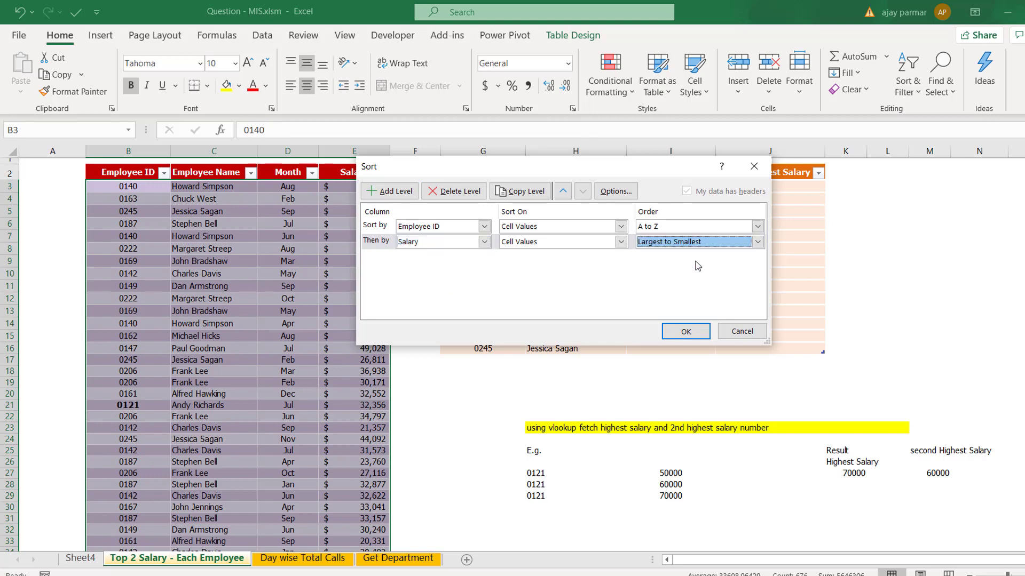
click(686, 331)
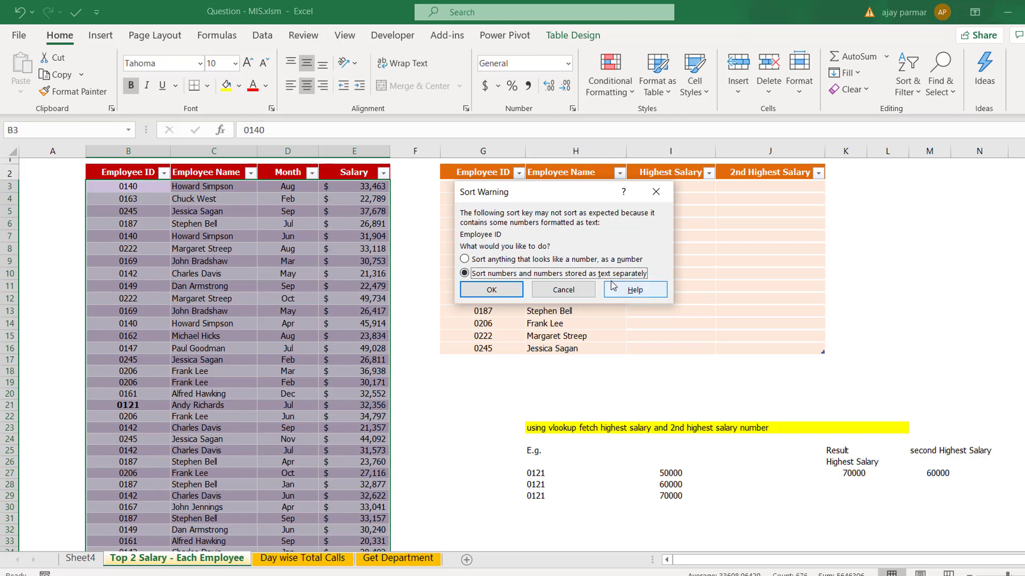
click(491, 289)
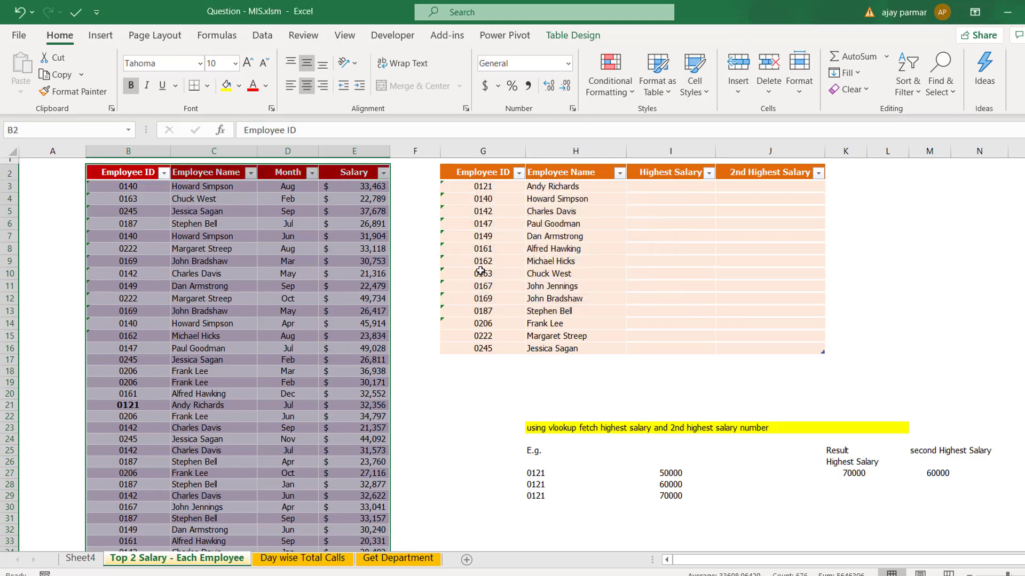
click(142, 196)
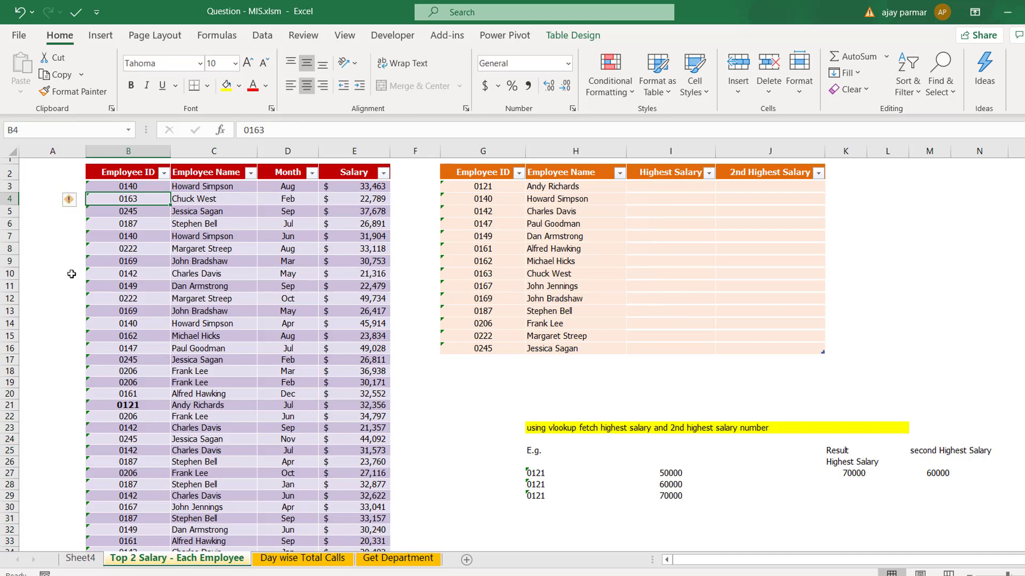
click(80, 201)
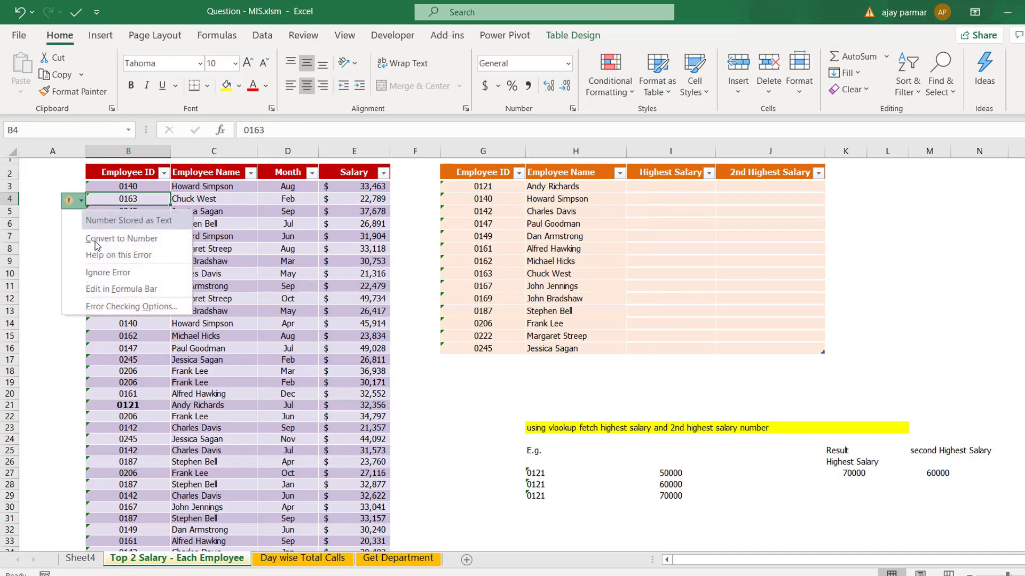
click(122, 185)
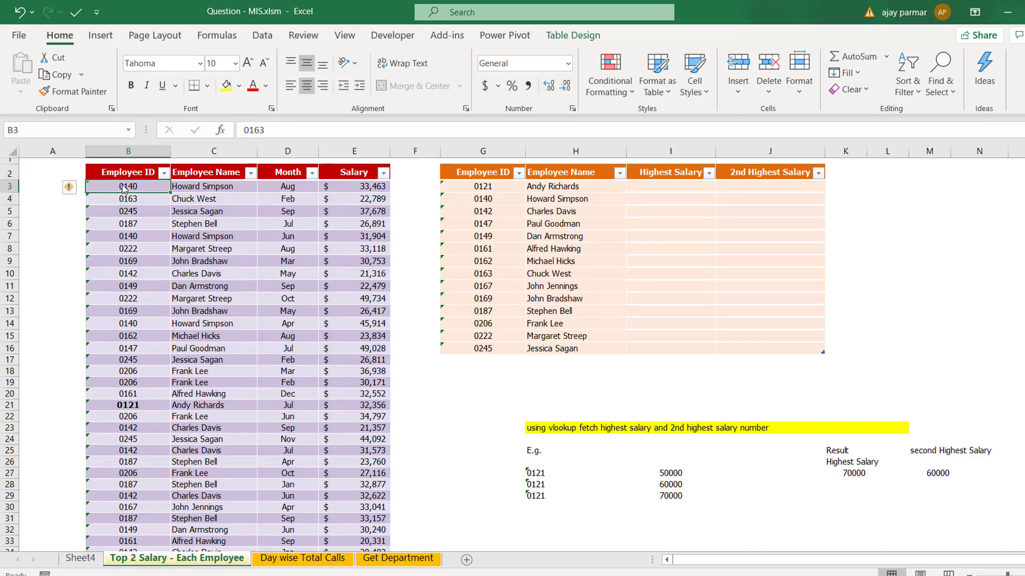
key(Left)
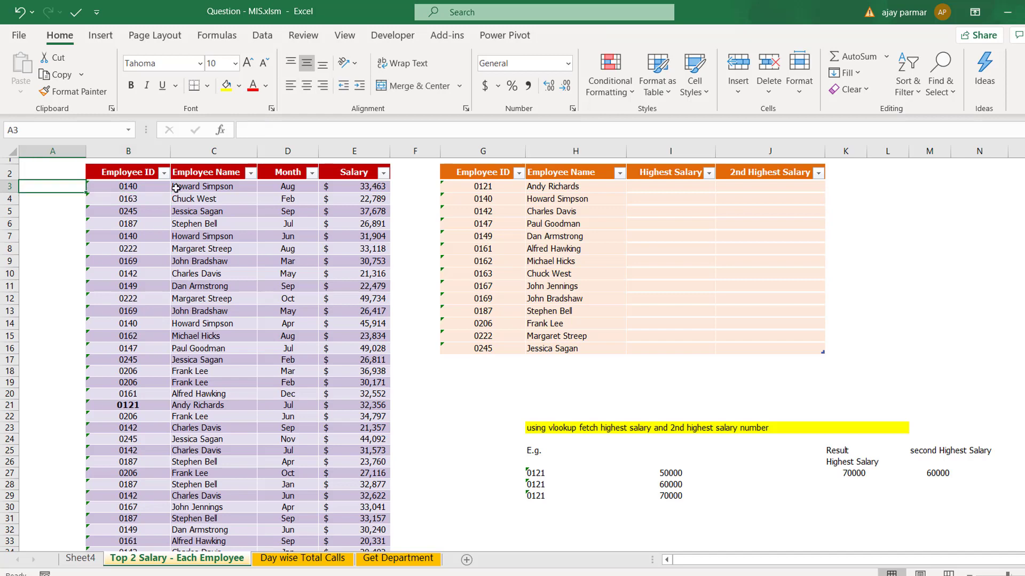
click(163, 189)
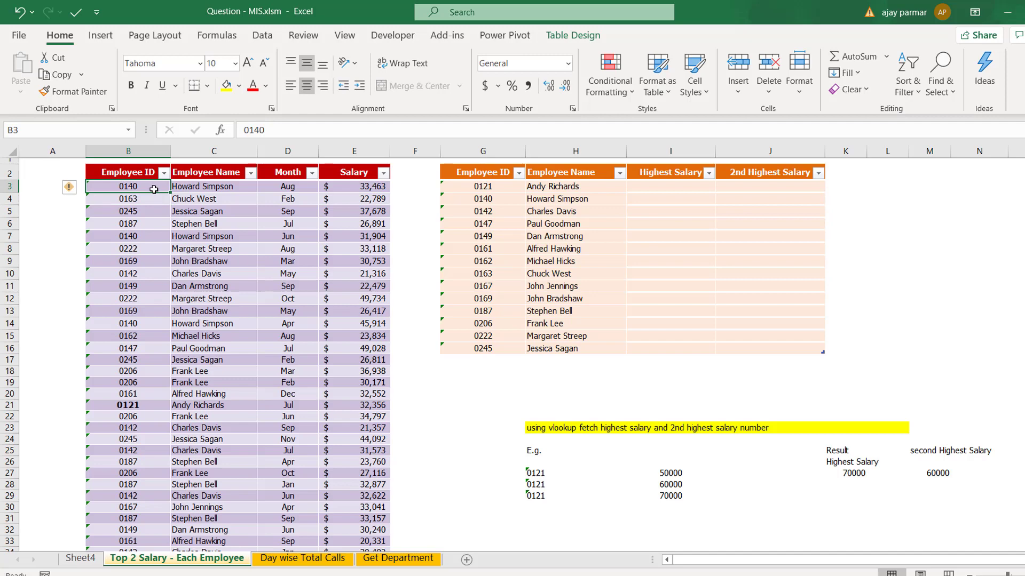
click(164, 172)
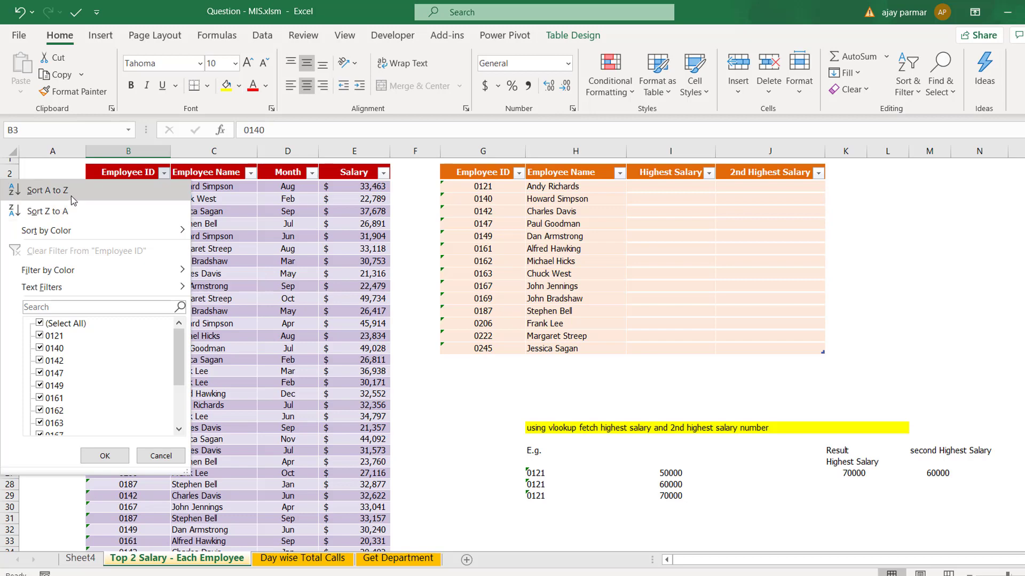
key(Escape)
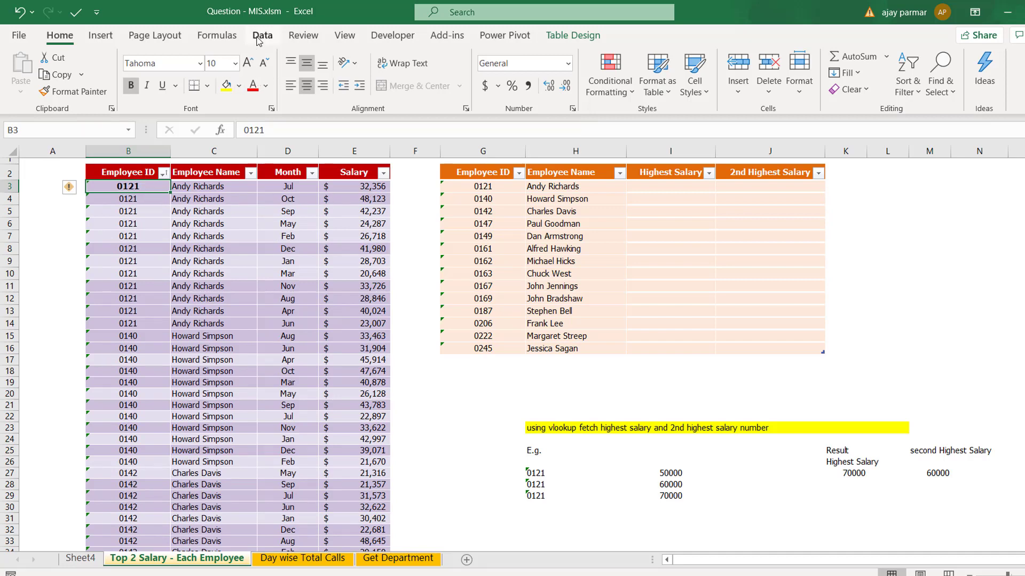
key(ctrl+z)
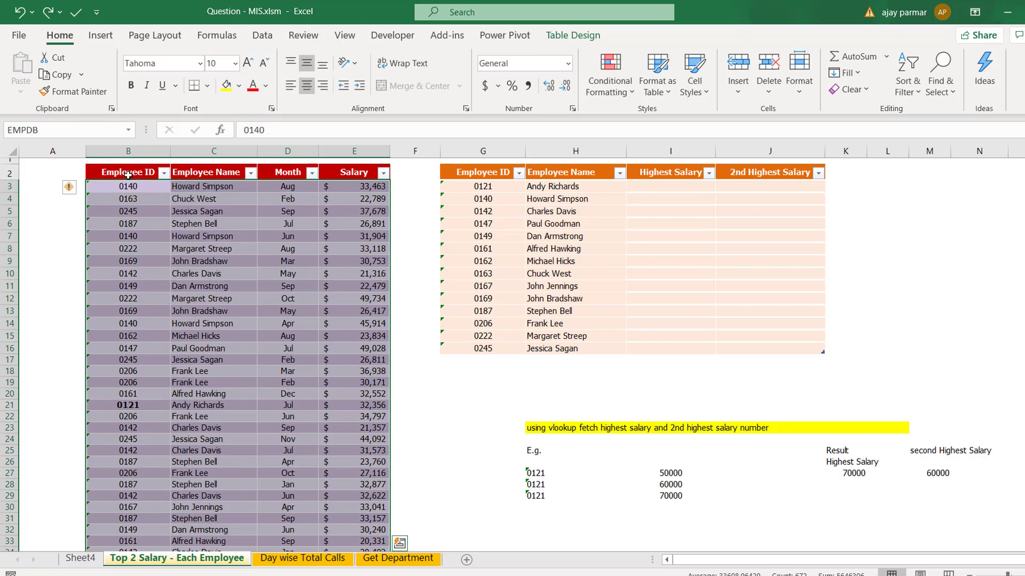
click(128, 175)
key(ctrl+shift+Right)
key(ctrl+shift+Down)
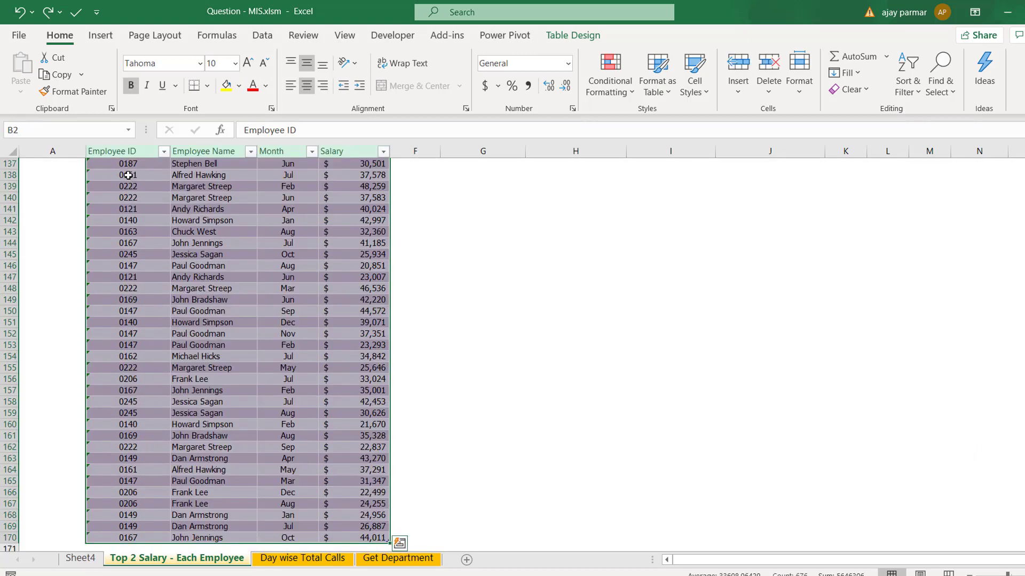
scroll(128, 175, up, 15)
key(alt+d+s)
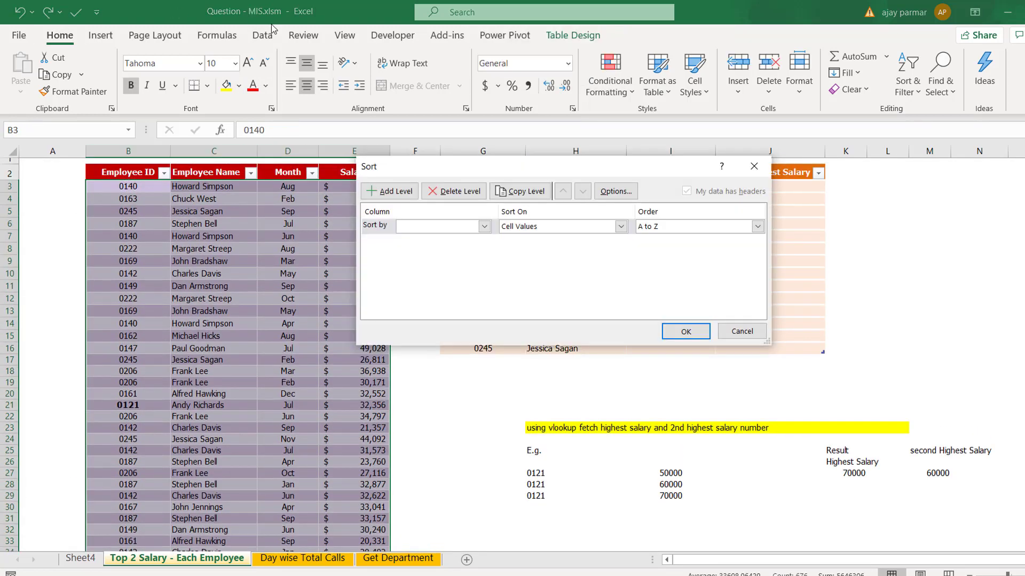
click(485, 226)
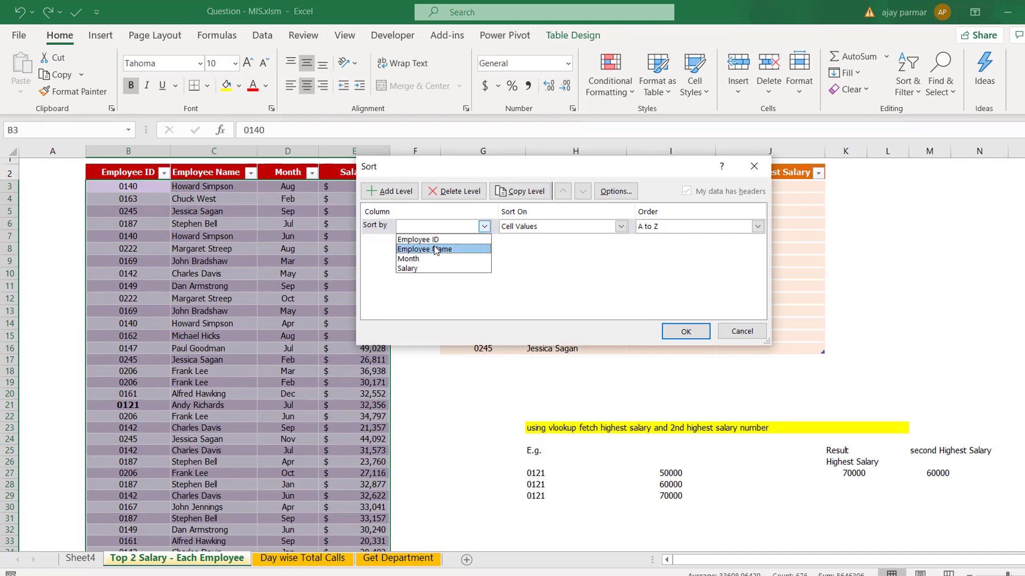
click(418, 239)
click(390, 191)
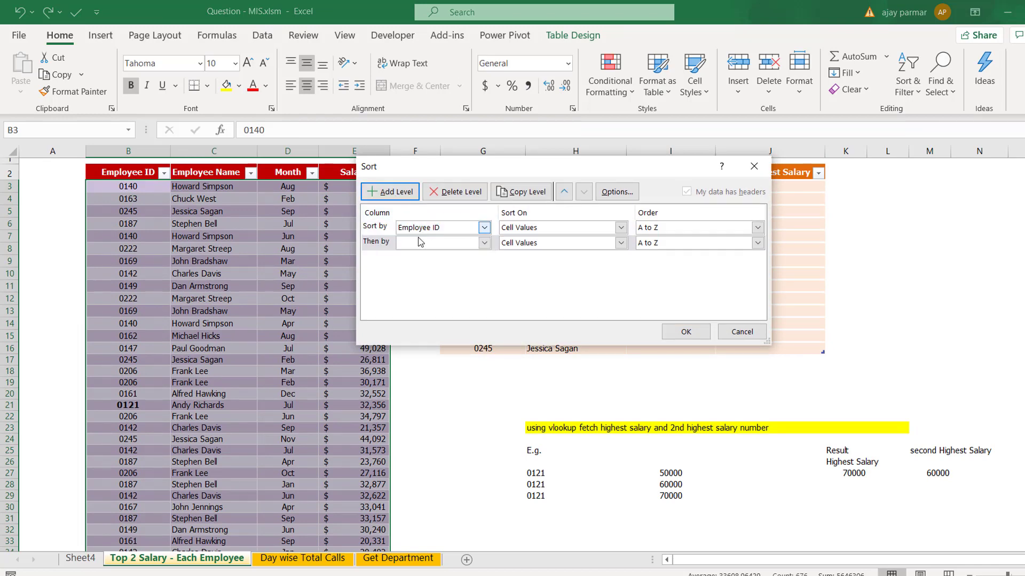
click(484, 243)
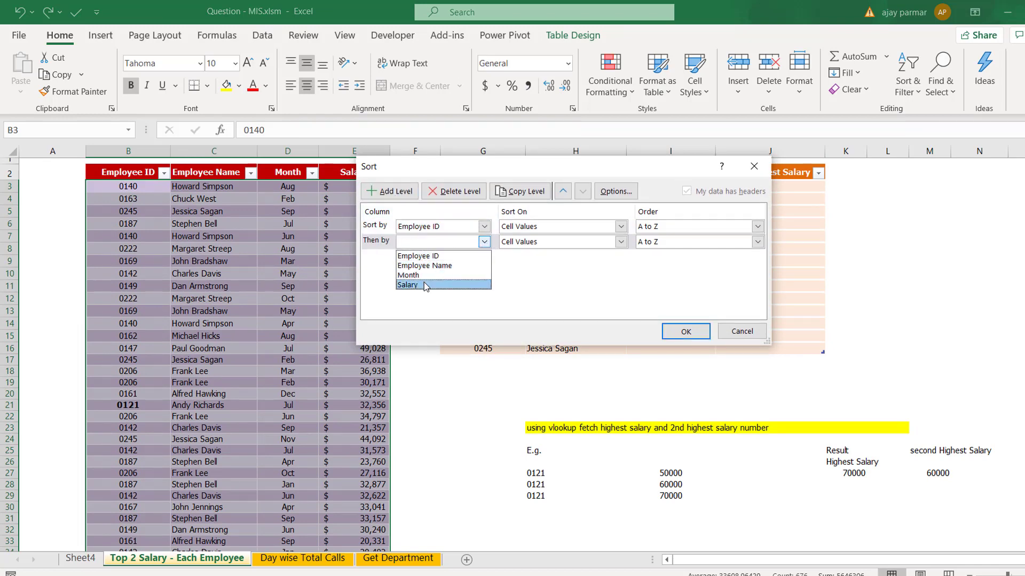
click(469, 286)
click(756, 243)
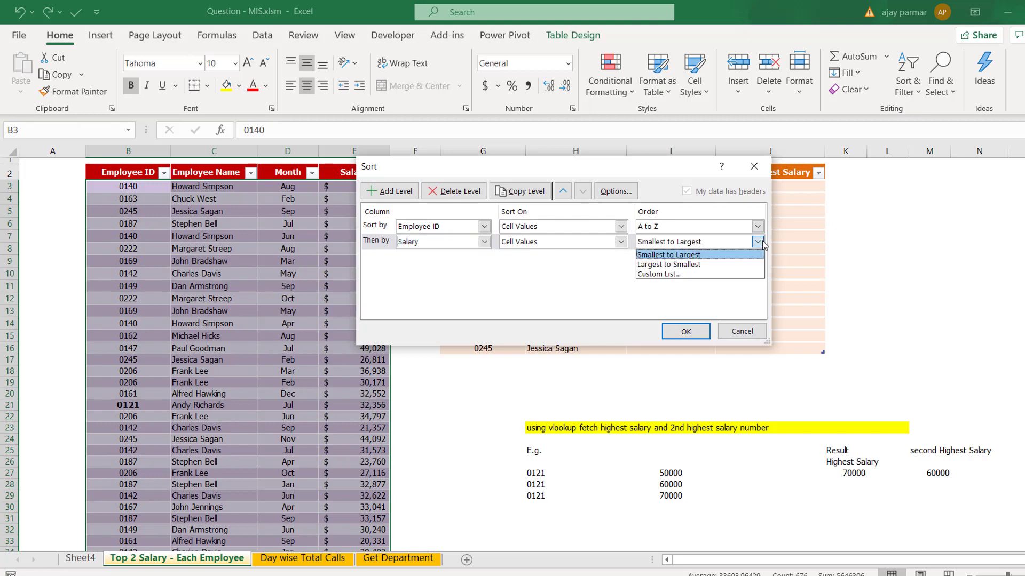
click(677, 265)
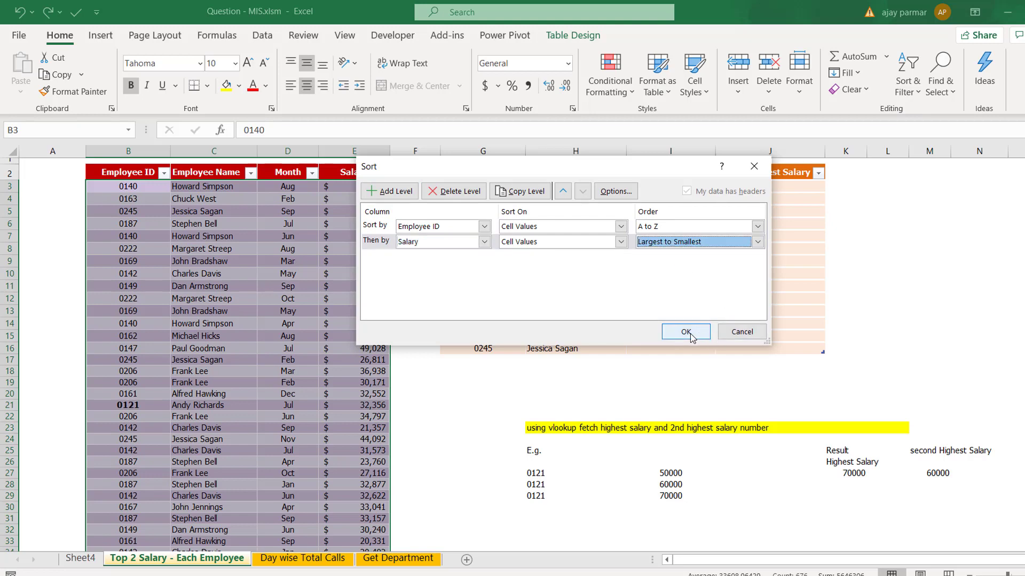
click(687, 333)
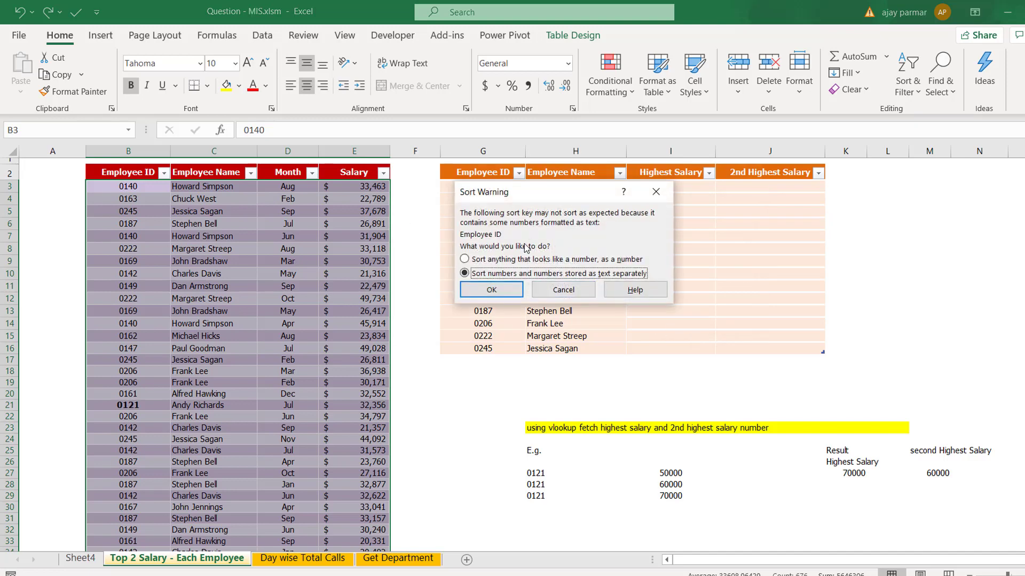
click(479, 261)
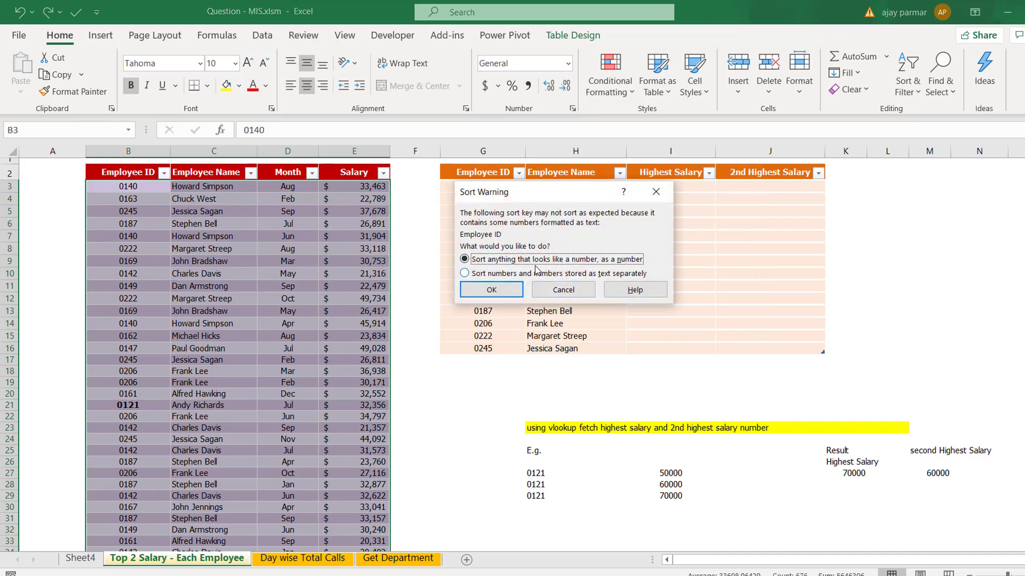
click(502, 290)
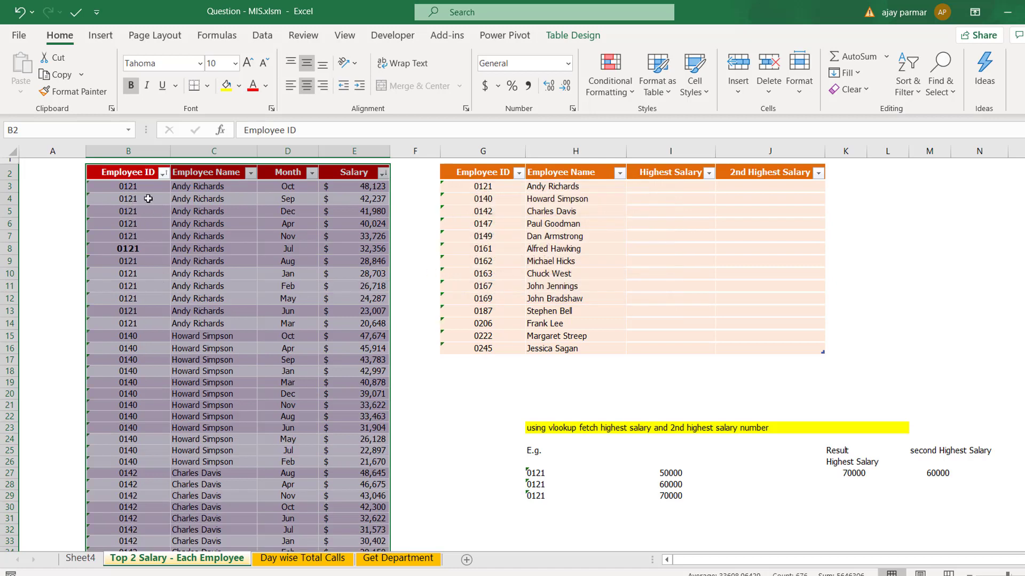
Enter =VLOOKUP([@[Employee ID]],B:E,4,0) in I3, giving 48,123 for employee 0121.
click(369, 186)
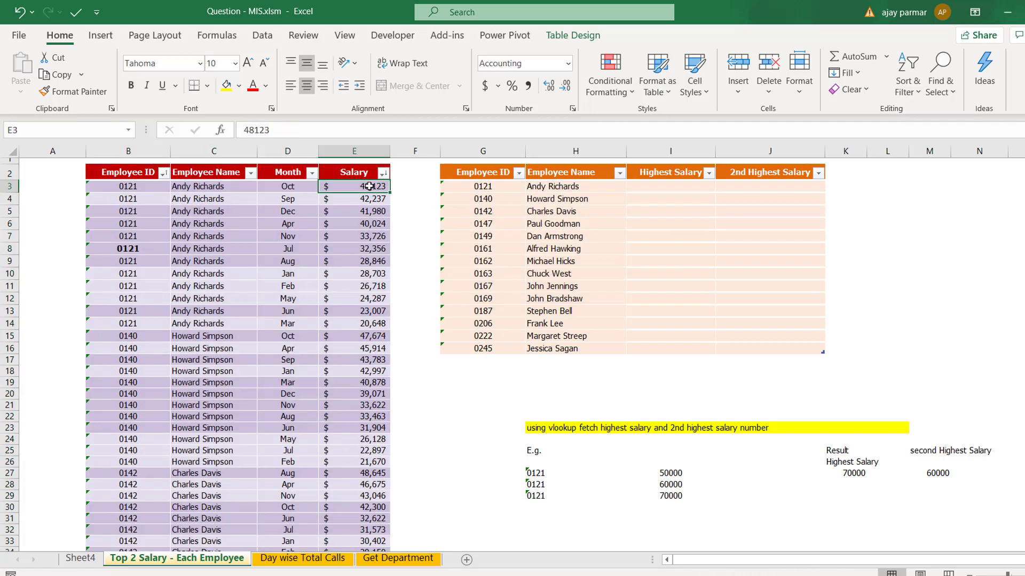
click(694, 186)
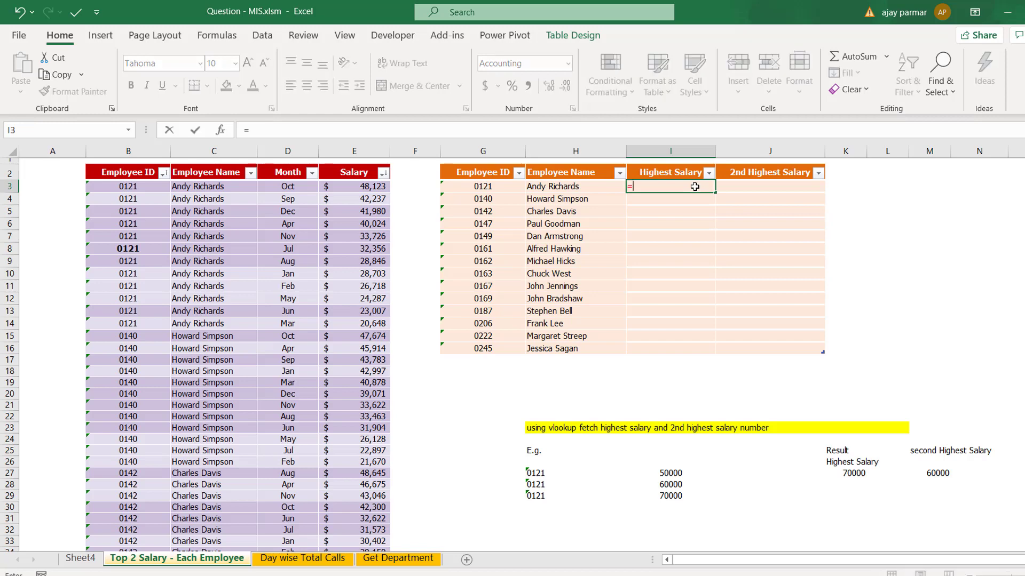
text(=VLOOKUP()
key(Left)
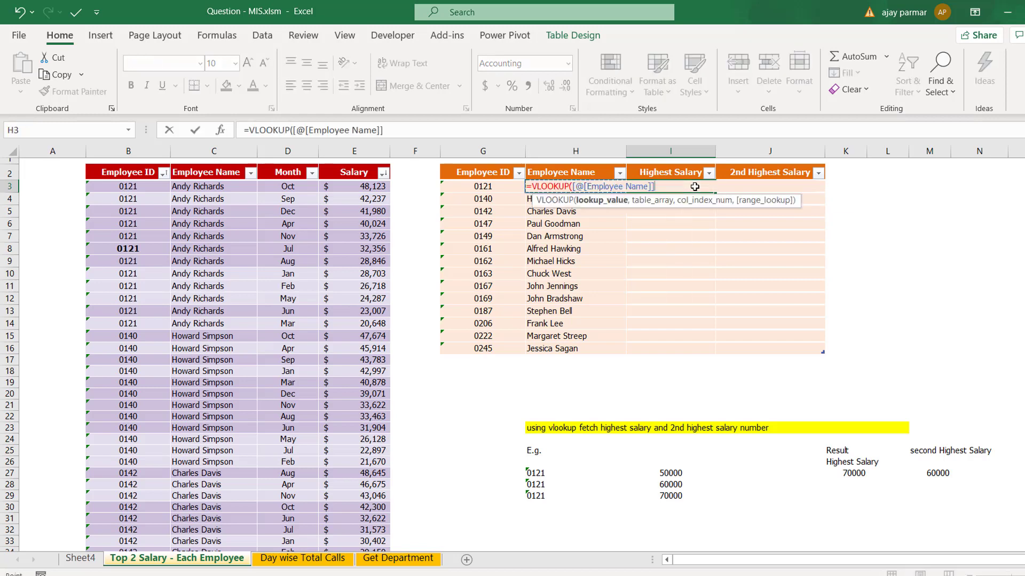
key(Left)
text(,)
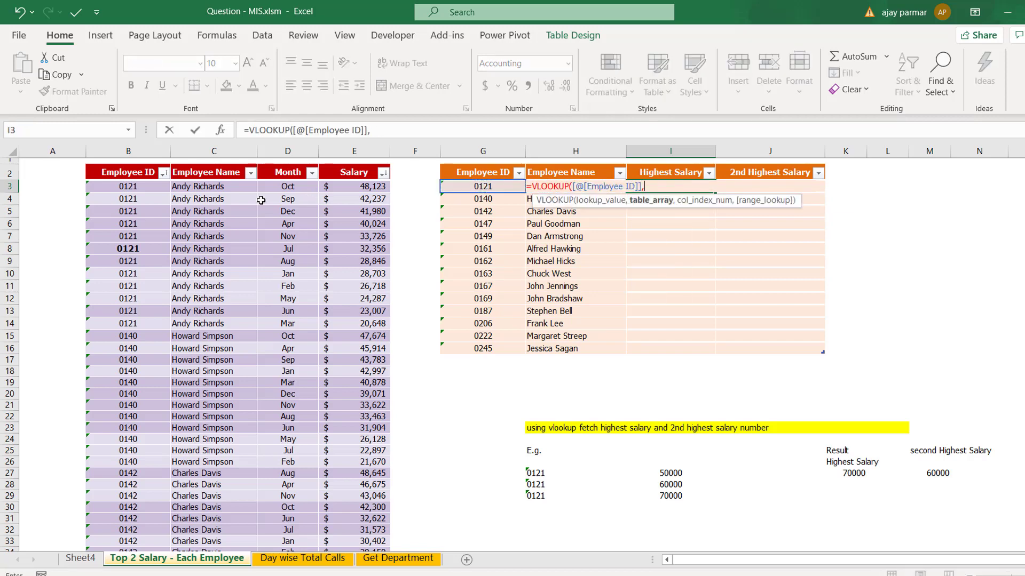
drag(133, 148, 348, 151)
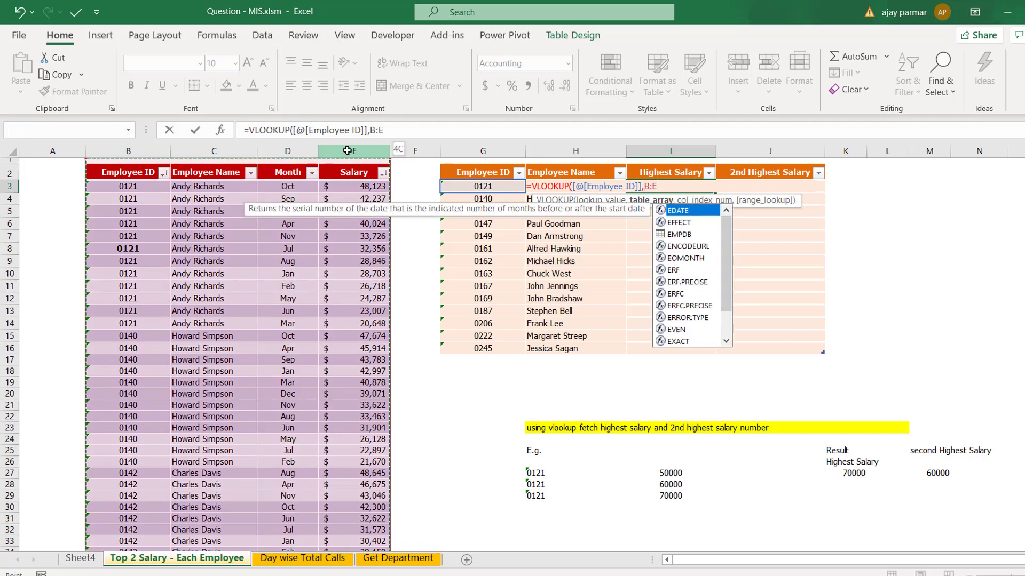
text(,4,0)
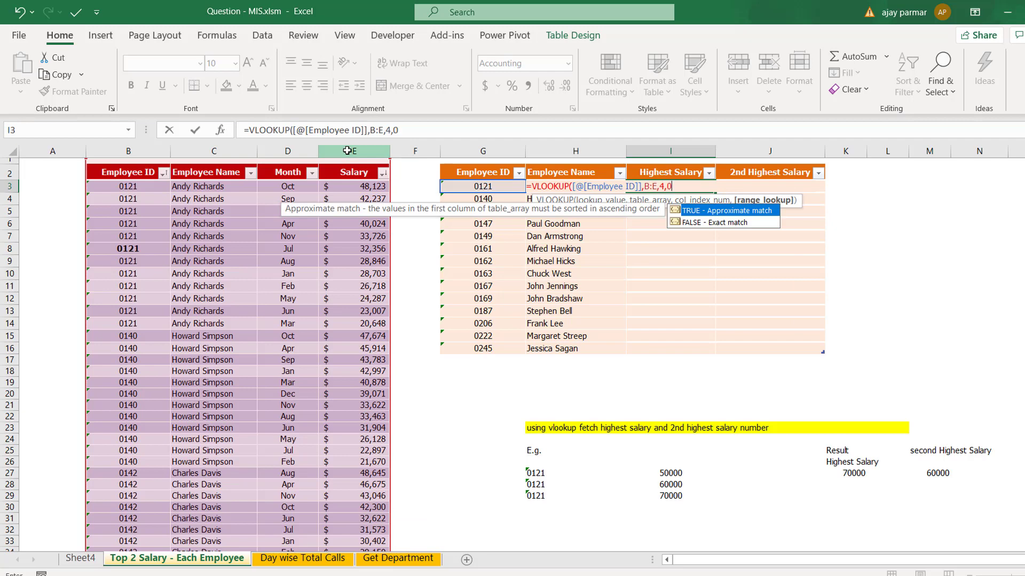
key(Return)
key(Up)
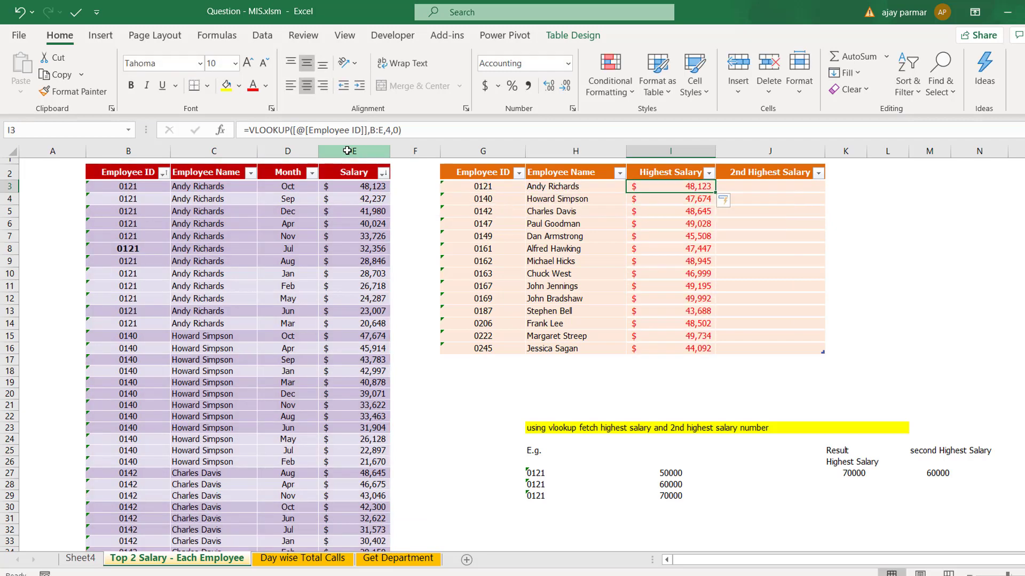
click(775, 182)
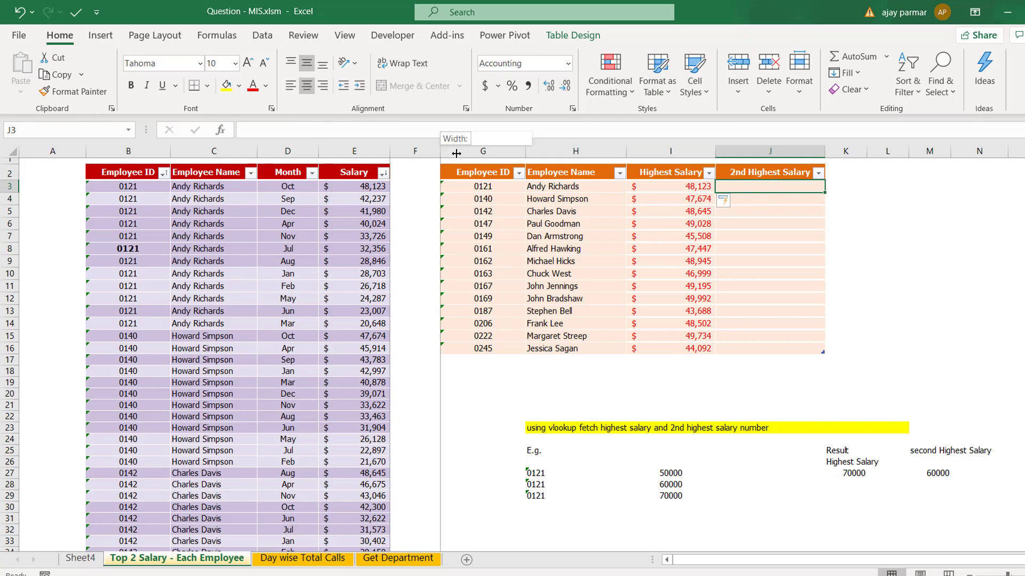
Widen column F to separate the tables, then review the empty column A from A3 down.
drag(441, 152, 482, 153)
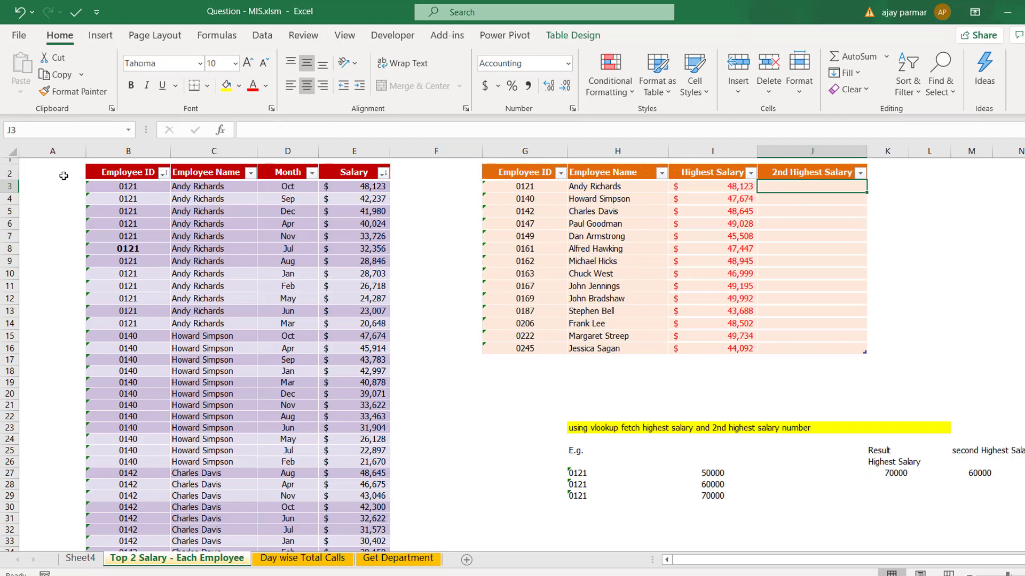
click(59, 187)
key(Right)
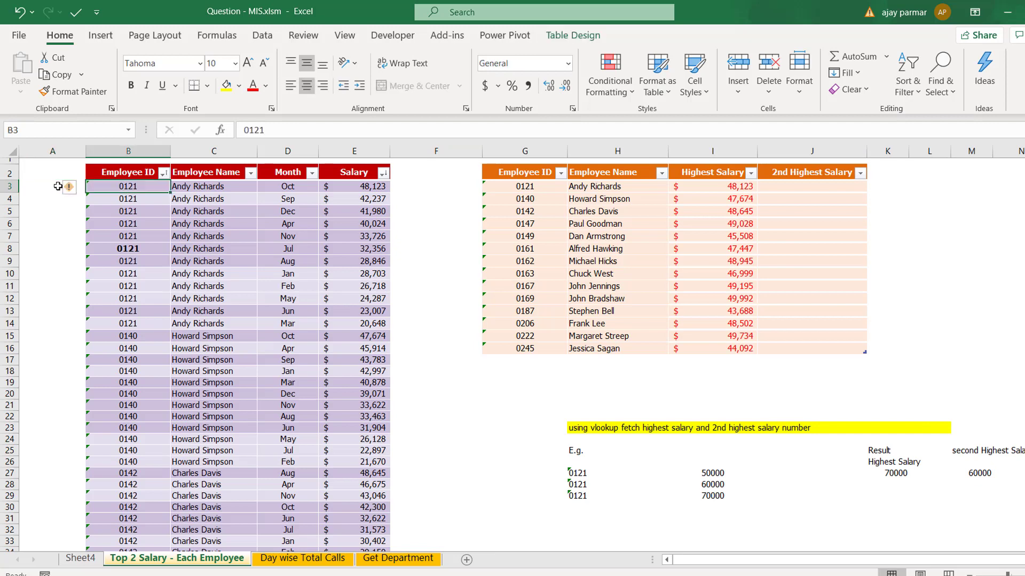
key(Down)
click(58, 185)
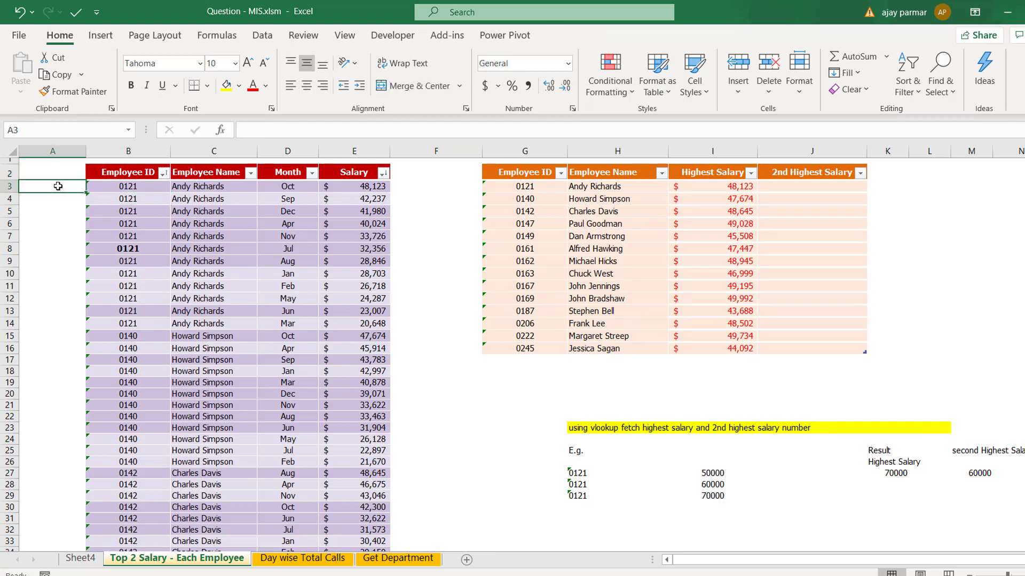
key(Down)
key(Down)
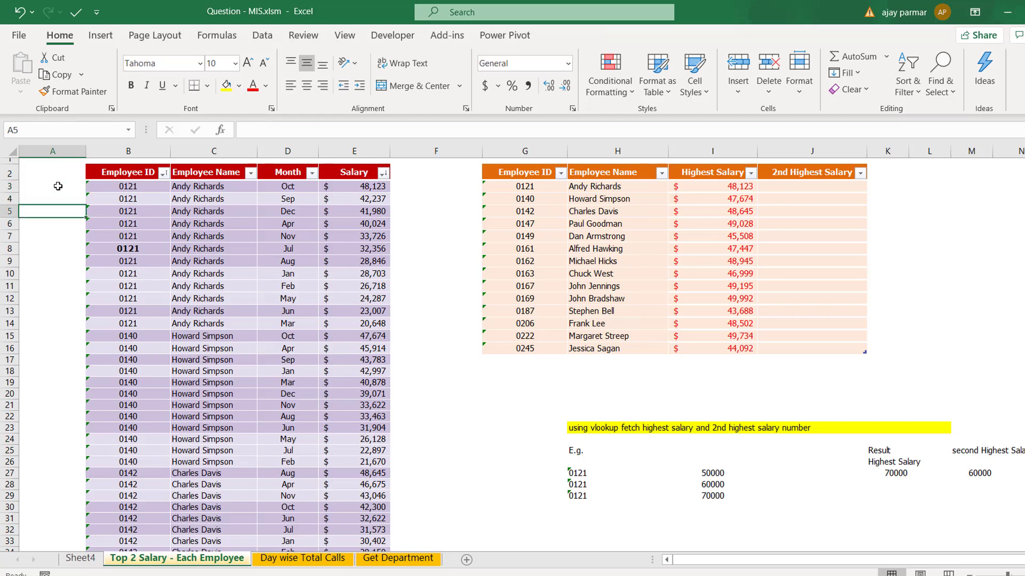
key(Down)
key(Down)
key(Down)
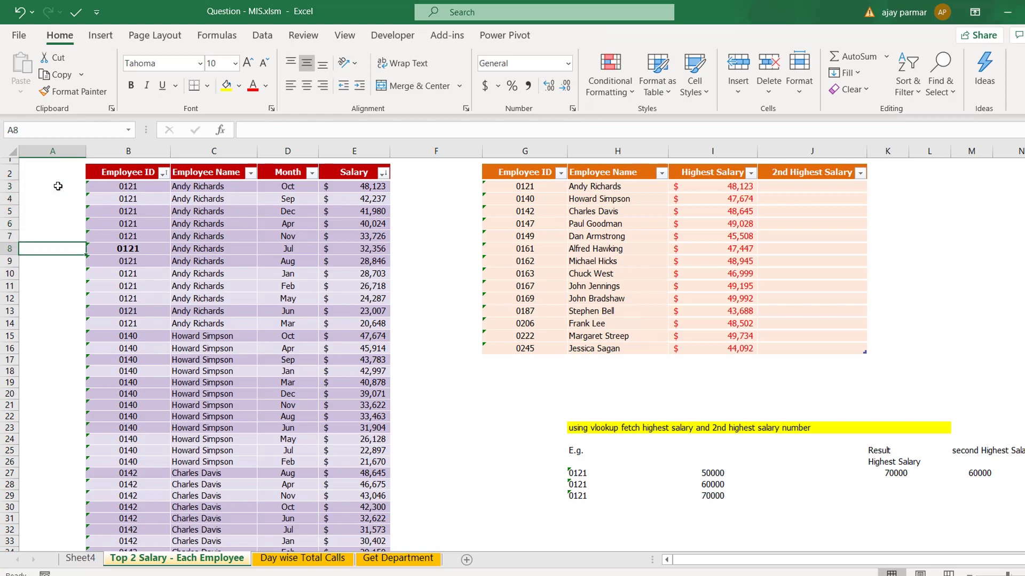
key(Down)
key(Down)
key(Down)
key(Down)
key(Down)
key(Down)
key(Down)
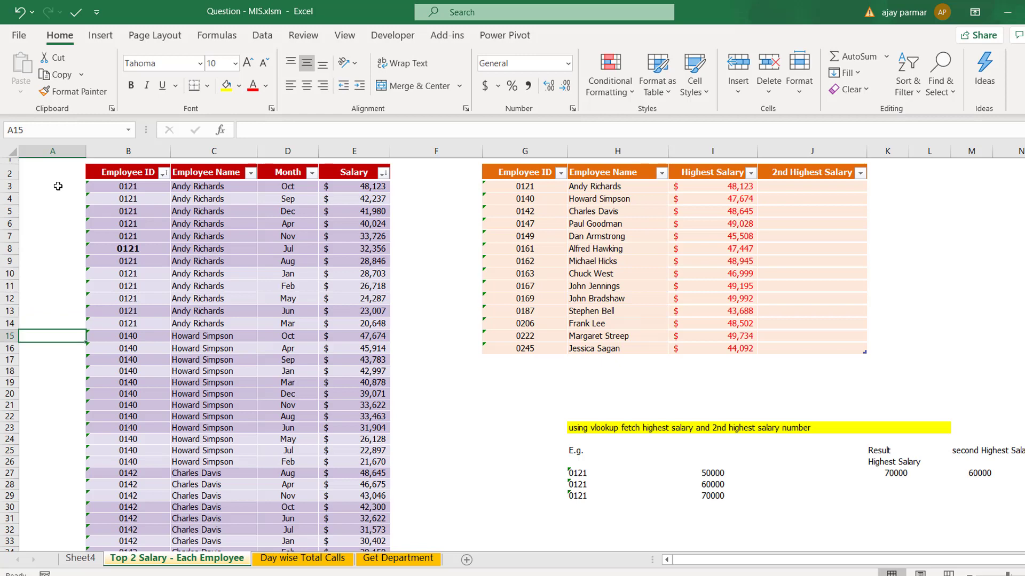
key(Down)
key(Down)
key(Down)
key(Up)
key(Up)
key(Up)
key(Up)
key(Up)
key(Up)
key(Up)
key(Up)
key(Up)
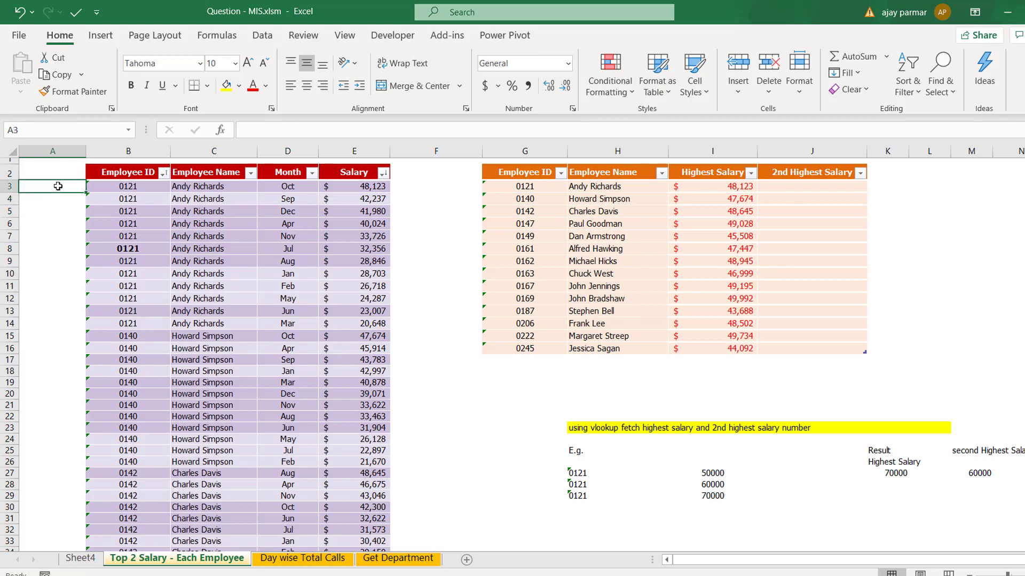
Try a COUNTIF formula in A3 over the Employee ID column, leaving column A empty.
text(=COULNTIF)
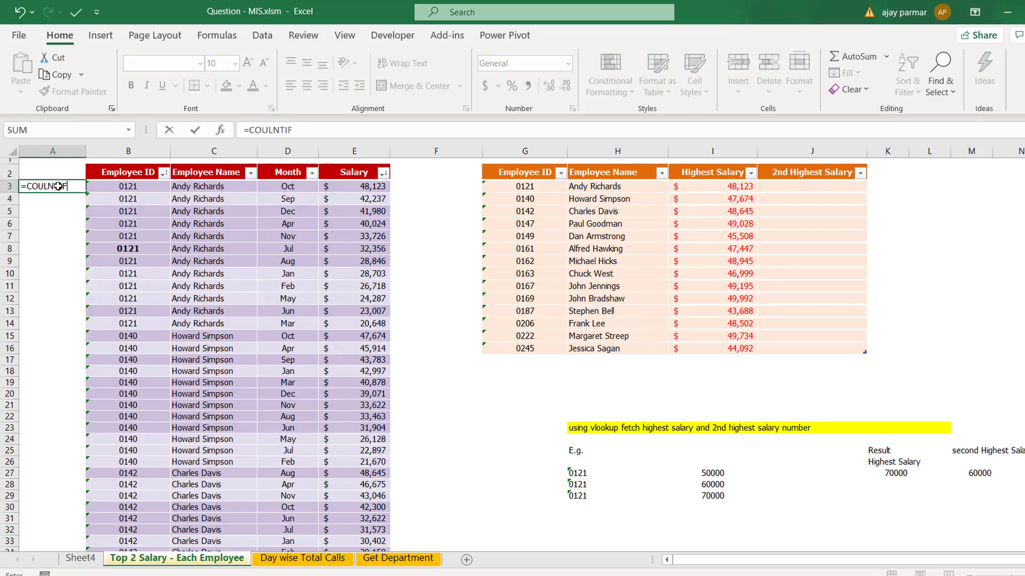
key(BackSpace)
key(BackSpace)
key(BackSpace)
key(BackSpace)
key(BackSpace)
text(NTI)
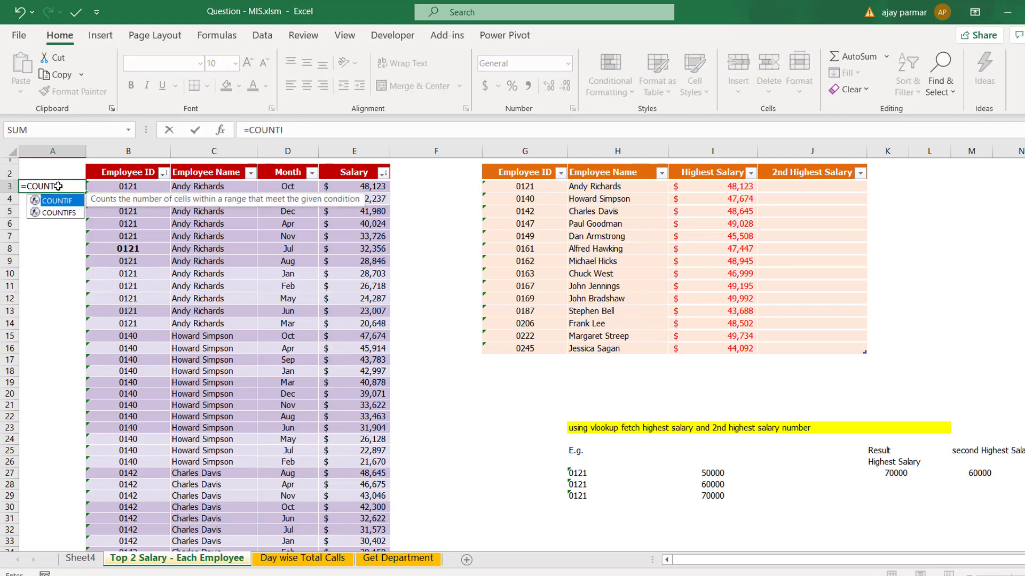
text(F()
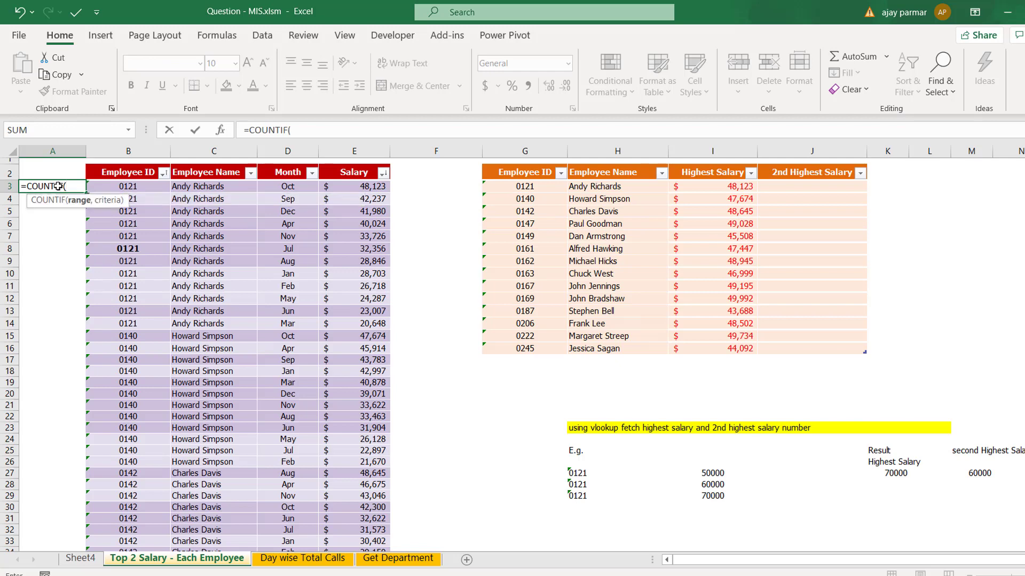
key(Right)
key(ctrl+shift+Down)
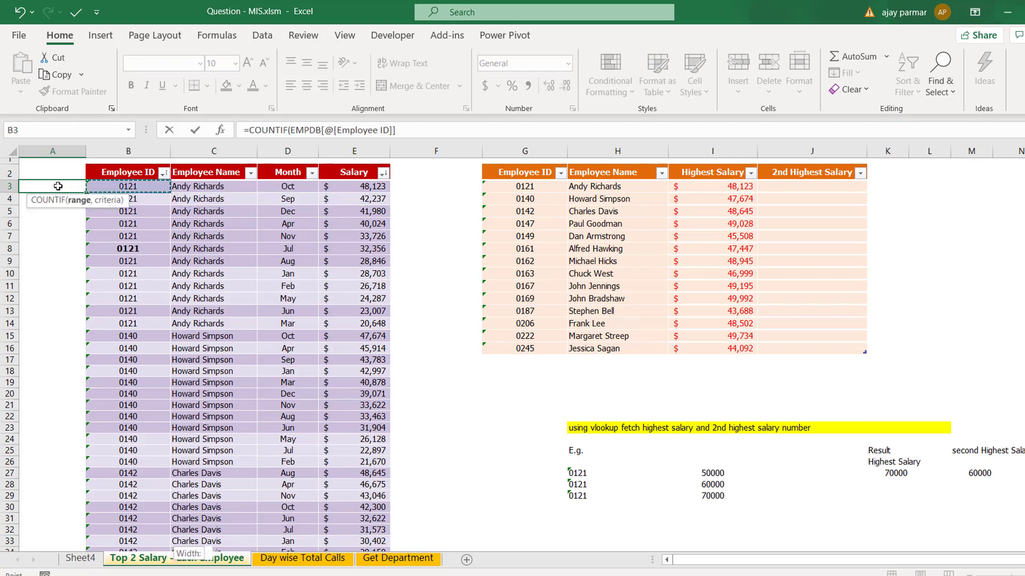
text(,)
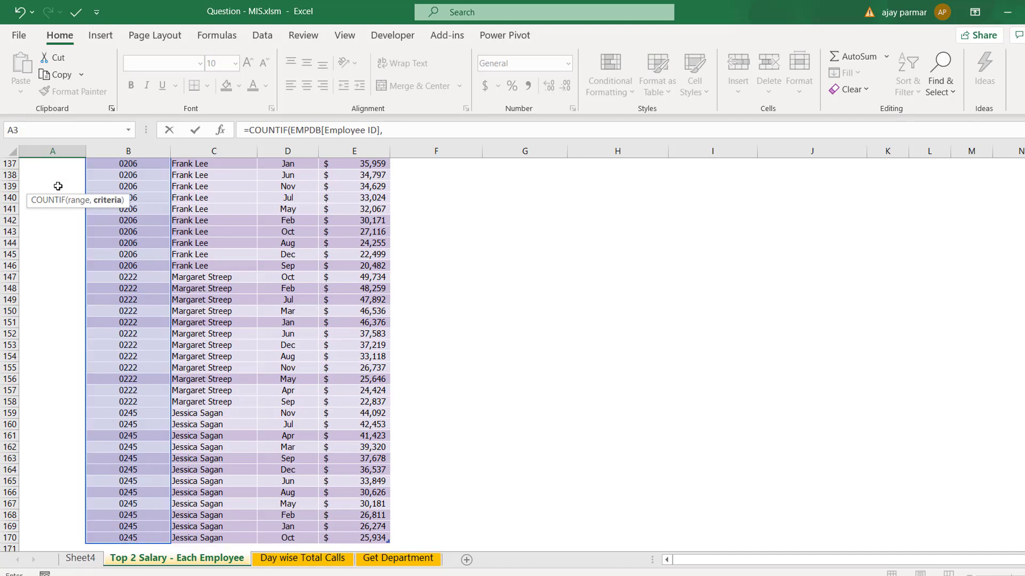
key(Up)
key(Up)
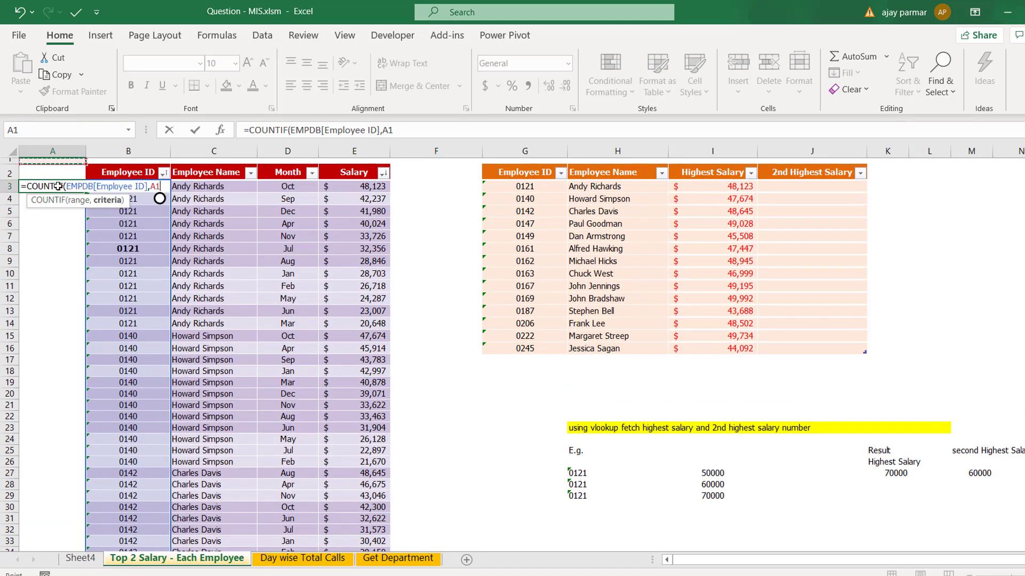
key(Tab)
key(Up)
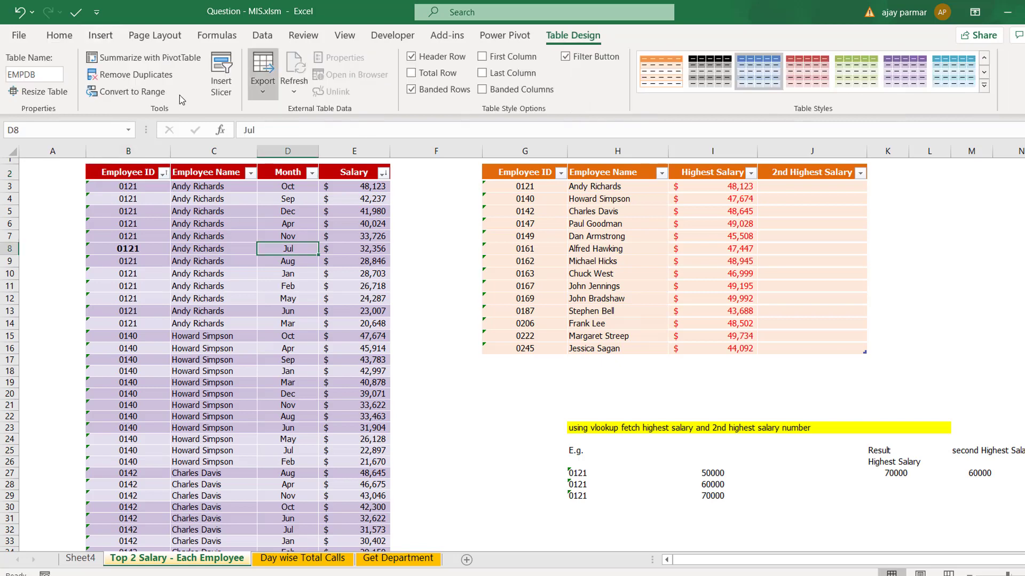
Convert the EMPDB salary table and then the summary table to normal ranges.
click(139, 96)
click(522, 339)
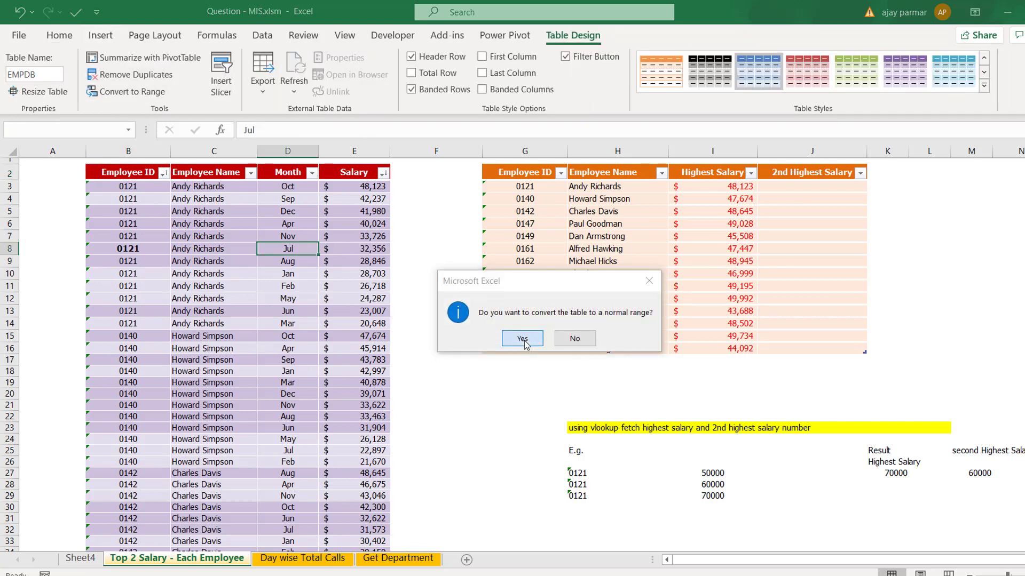
click(582, 186)
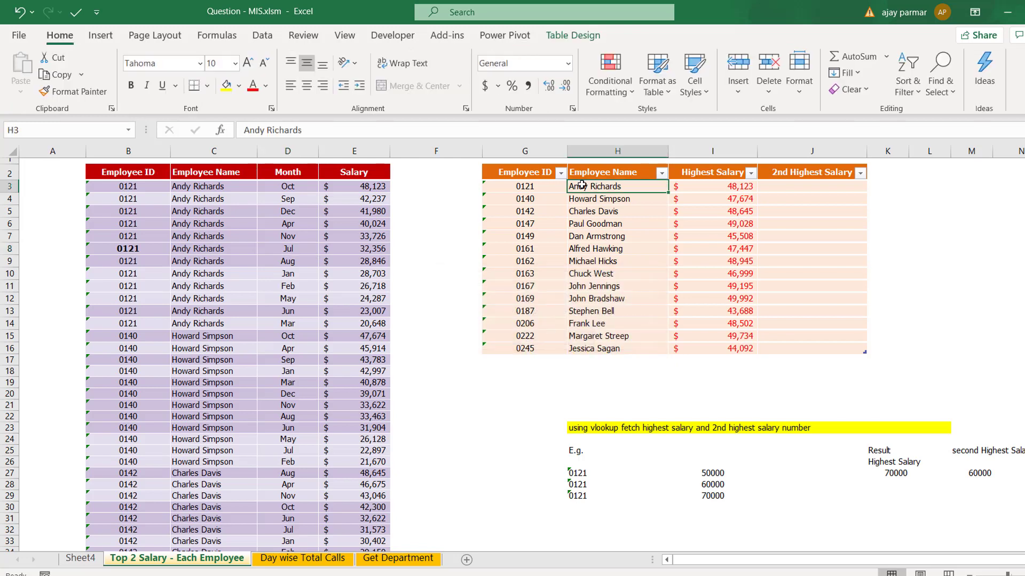
click(568, 36)
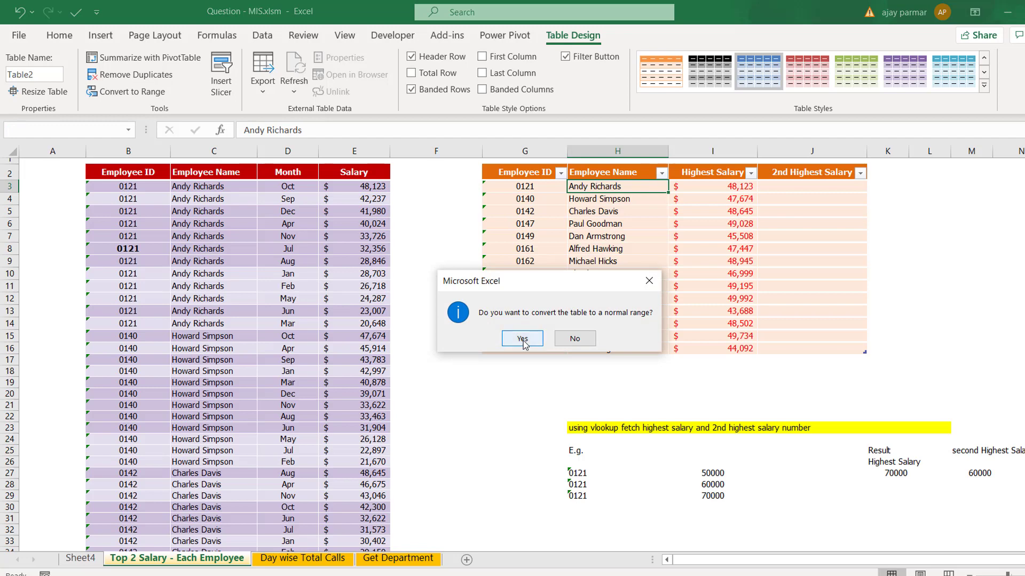
click(521, 338)
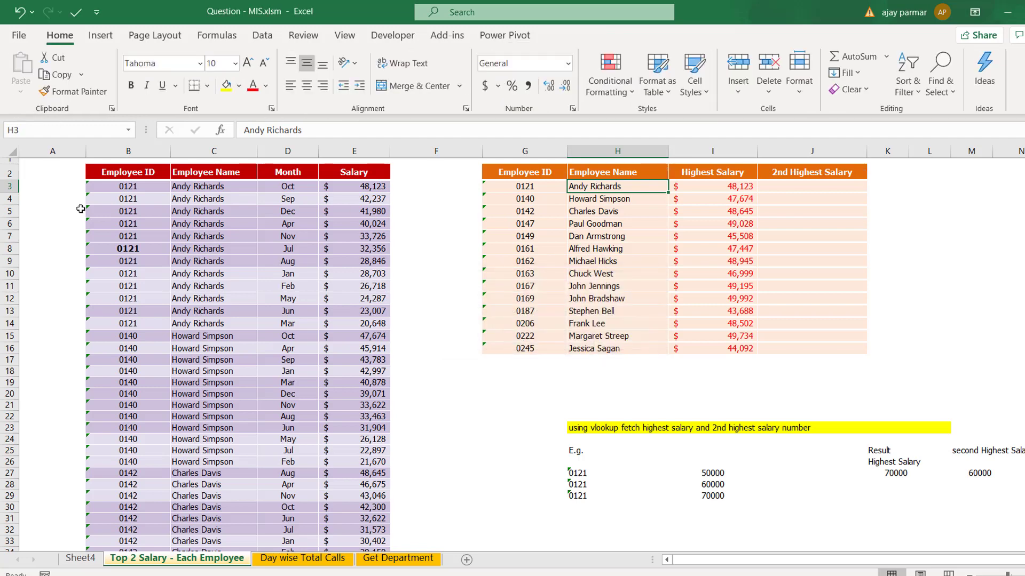
click(63, 190)
Enter a first COUNTIF formula in A3 with the range B3:B3.
text(=)
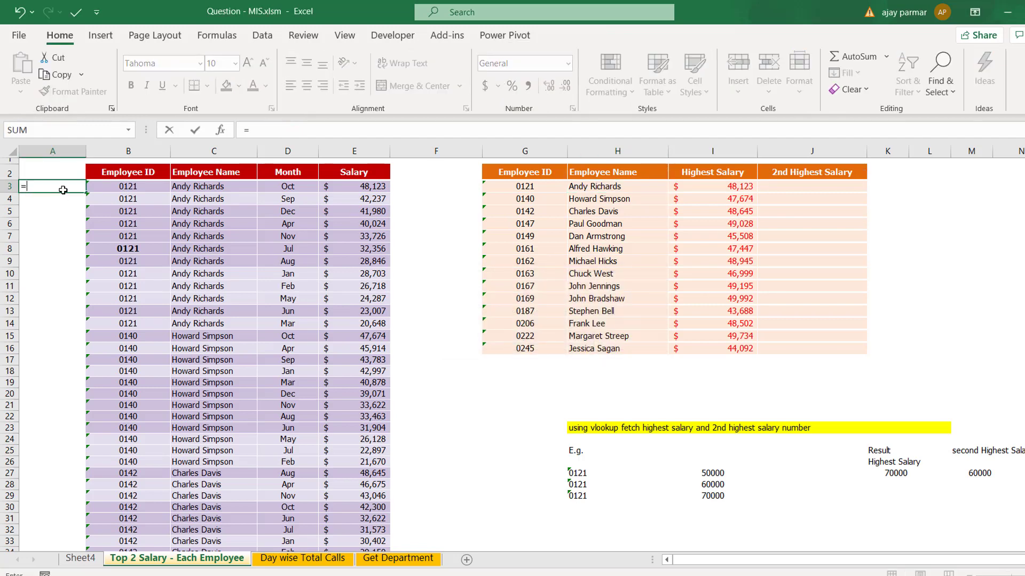
text(COUNTIF()
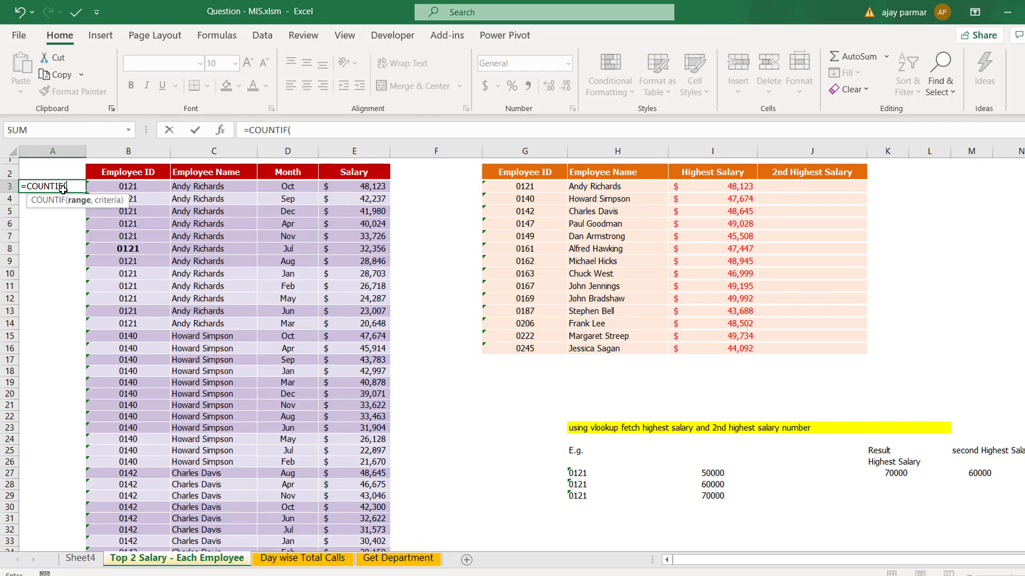
key(Down)
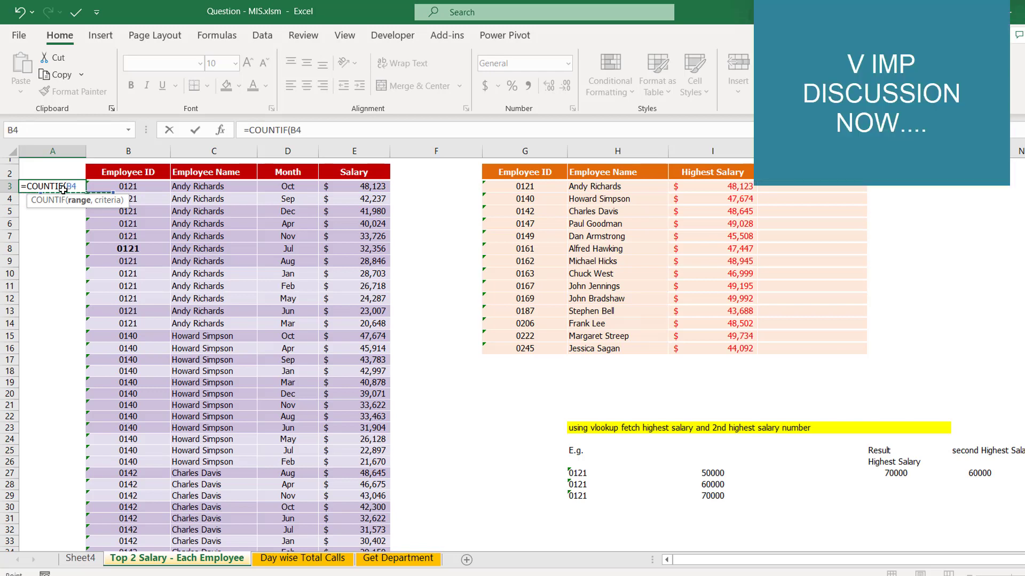
key(Right)
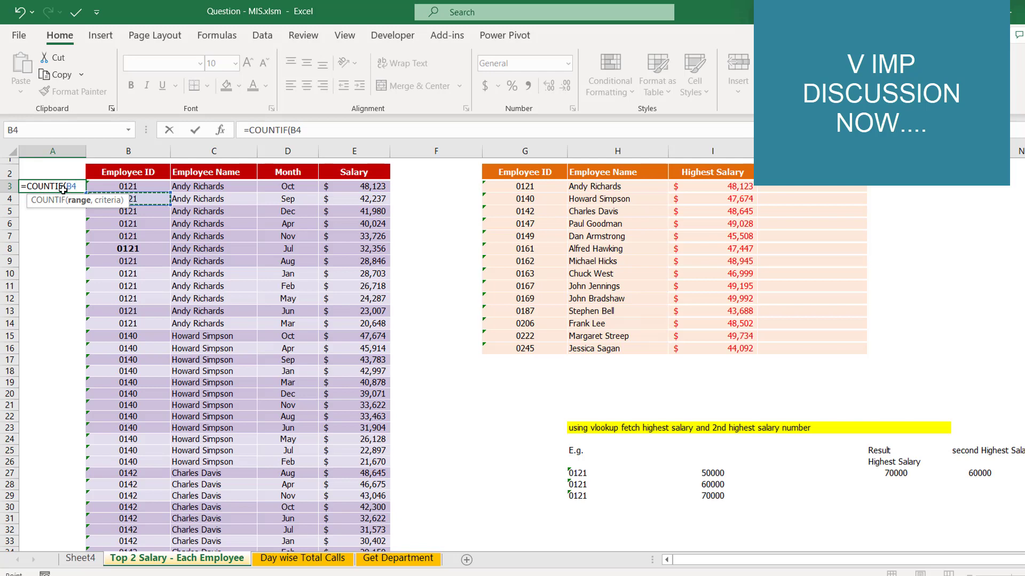
key(Down)
key(Up)
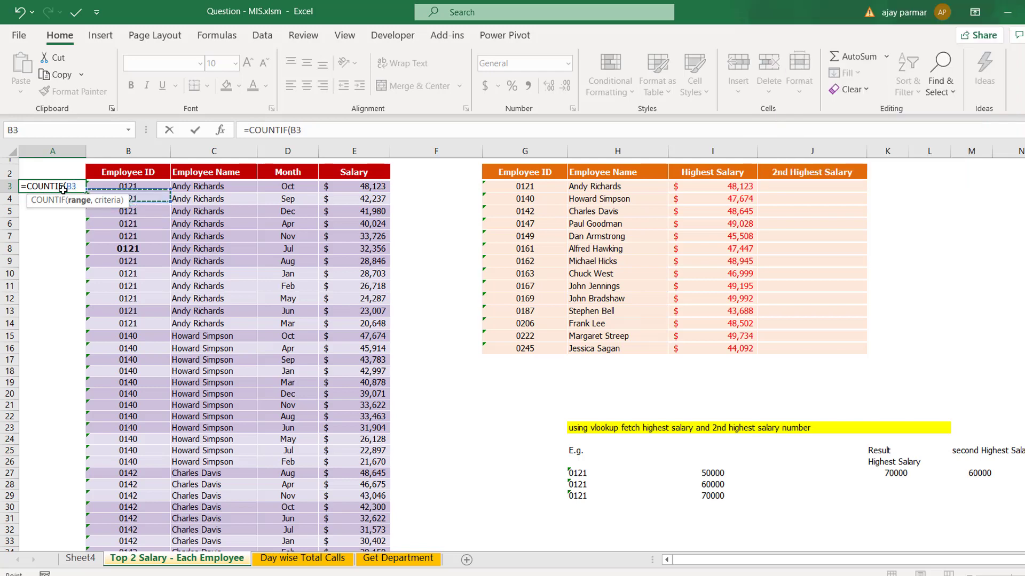
key(Up)
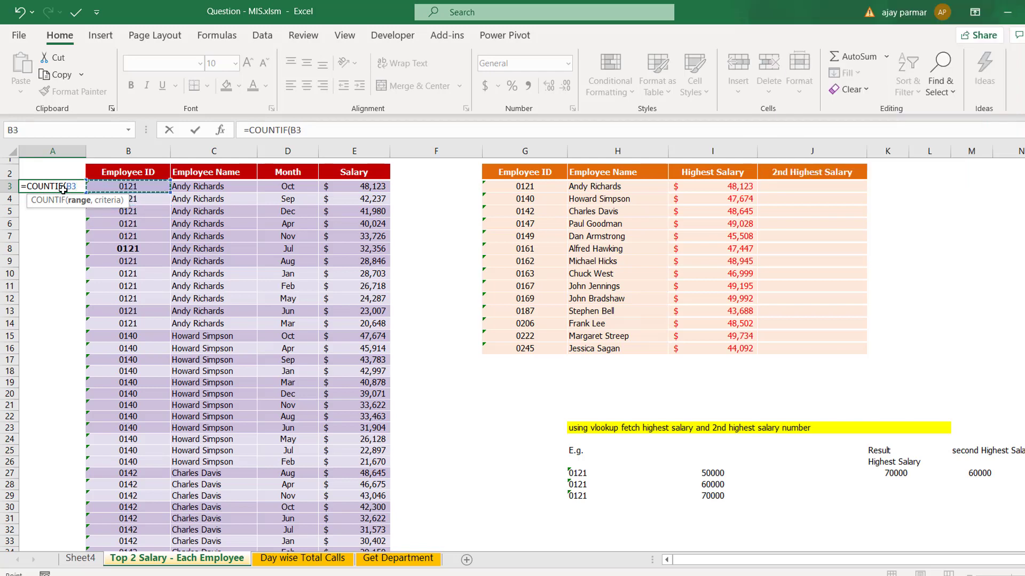
key(F8)
key(F8)
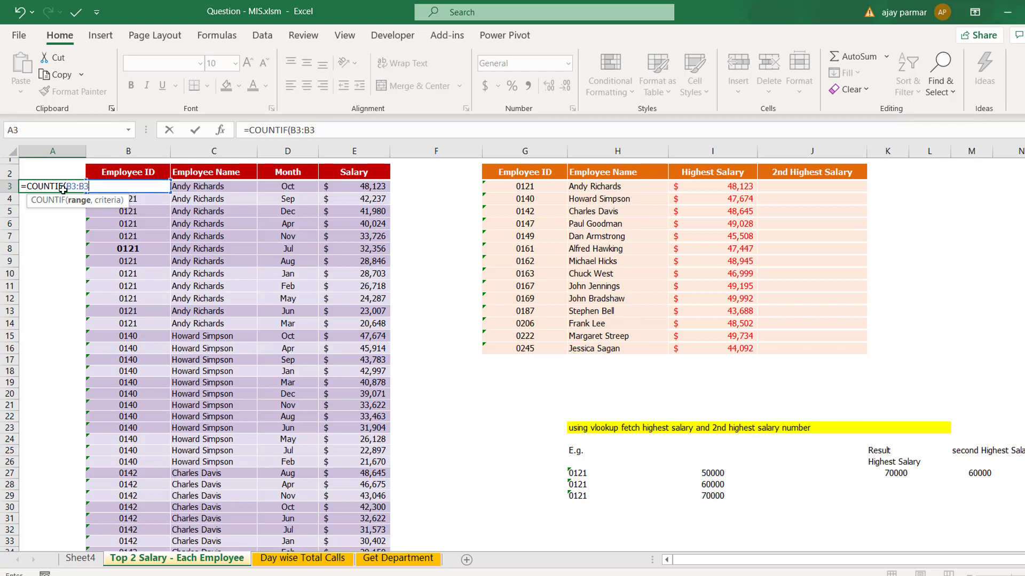
text(,)
key(Right)
key(Right)
text())
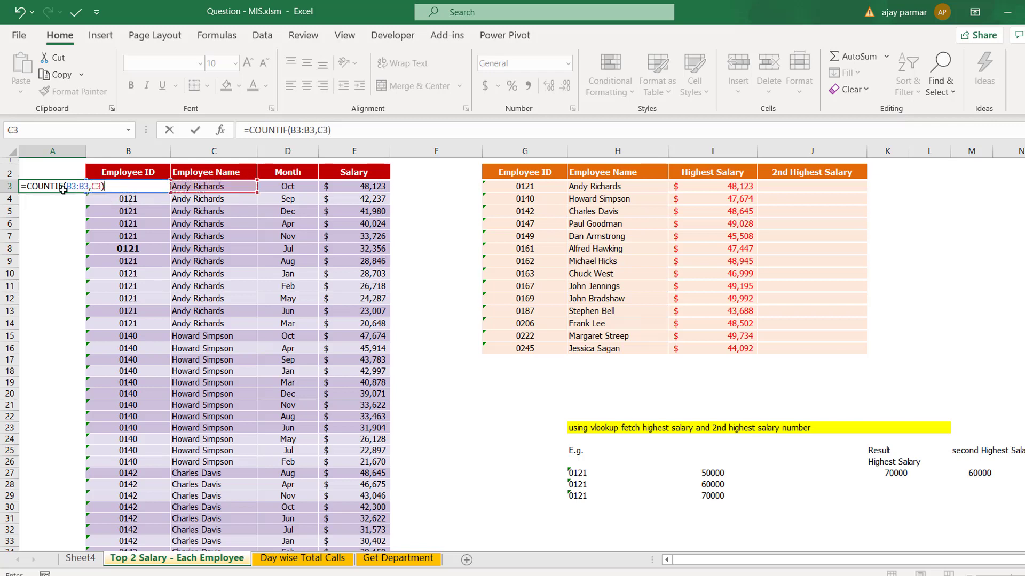
key(ctrl+Return)
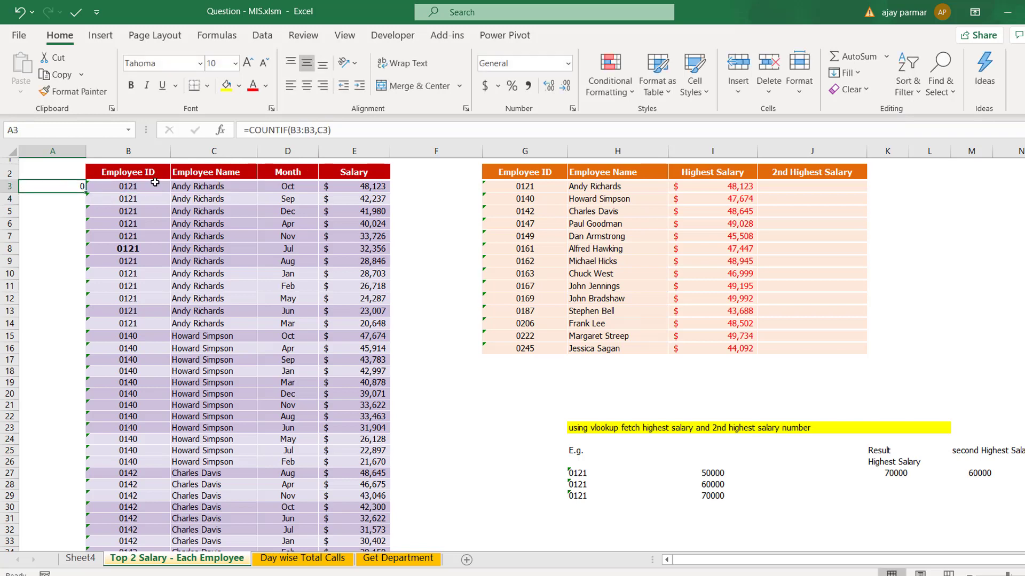
Correct the criteria to B3 and anchor the range start as $B$3.
click(329, 131)
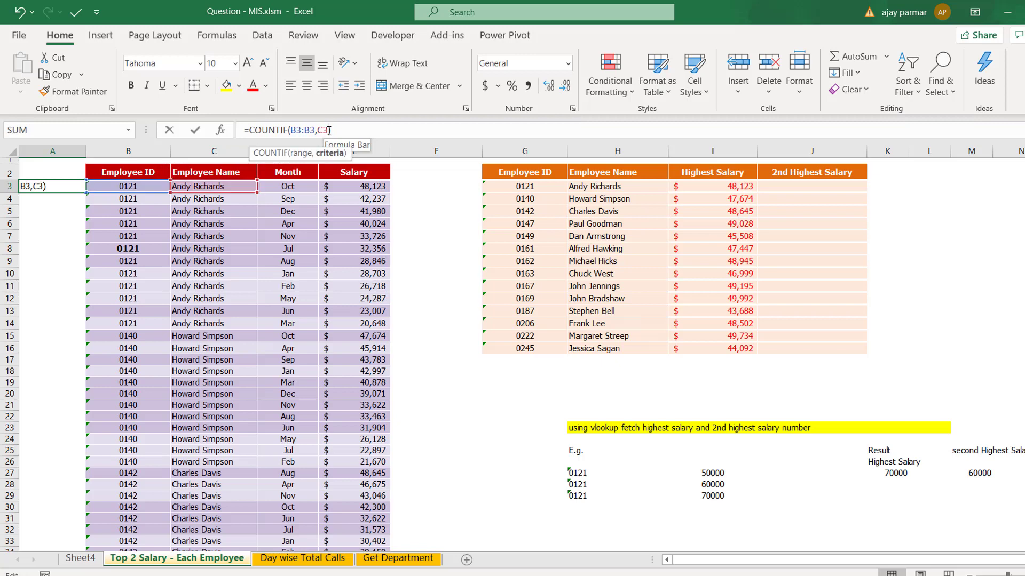
key(BackSpace)
key(BackSpace)
text(B3)
key(Return)
key(Up)
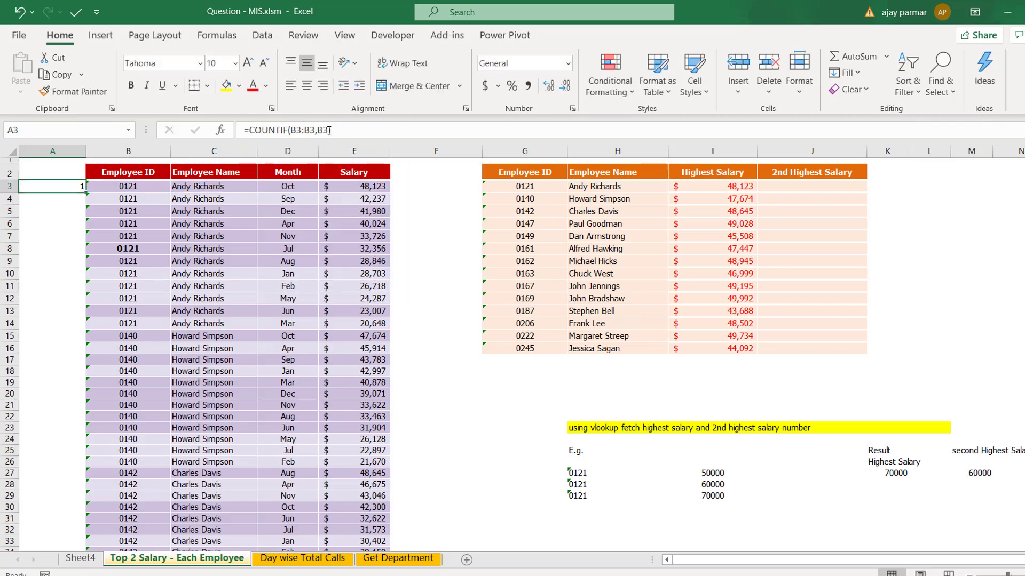
click(138, 189)
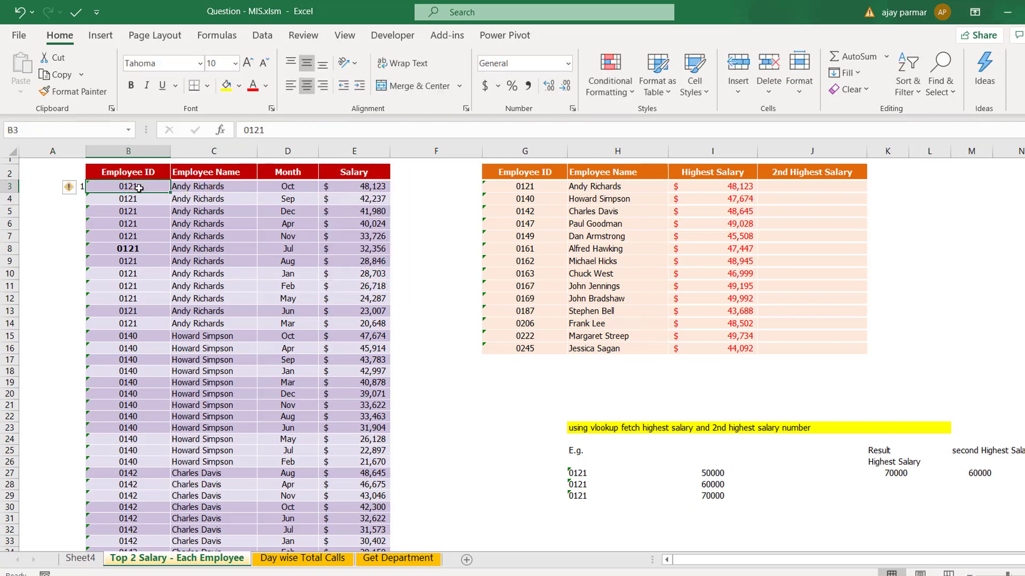
click(45, 188)
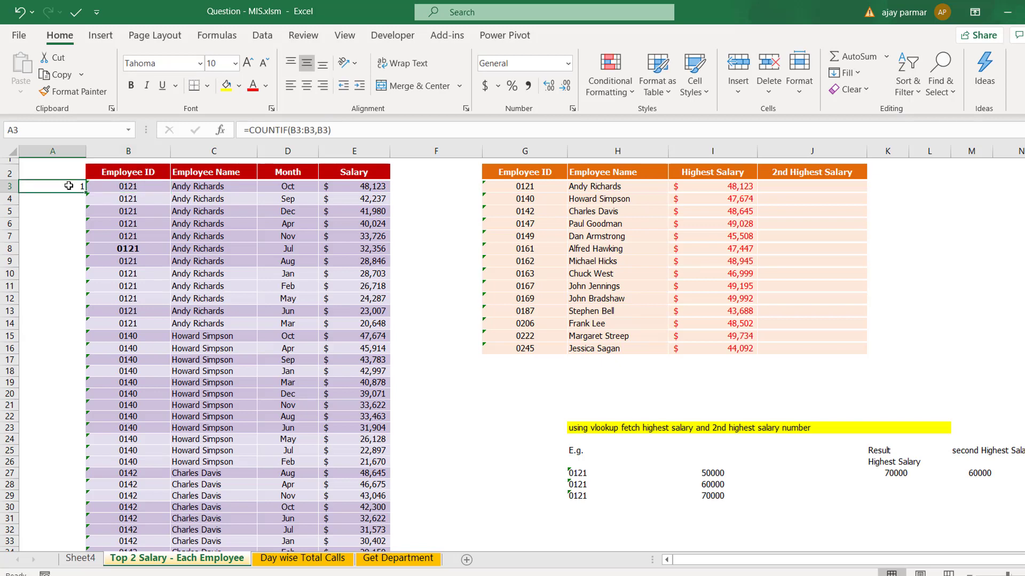
click(295, 131)
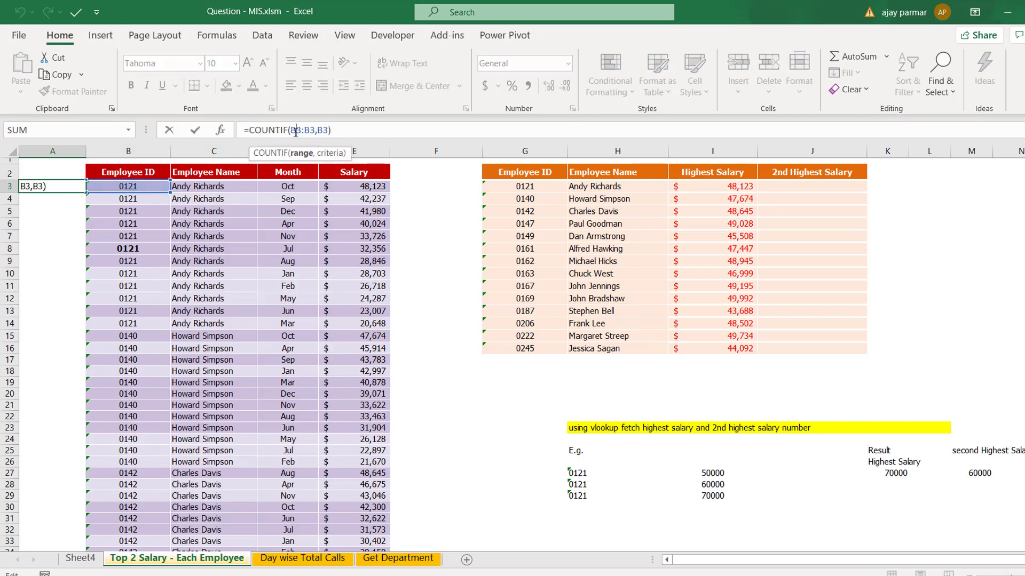
key(F4)
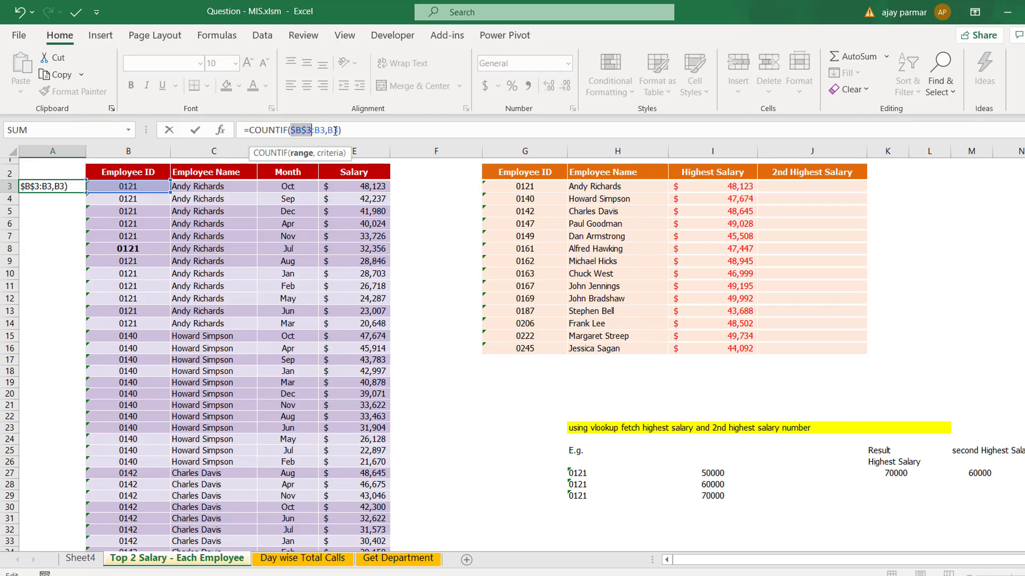
Copy A3's anchored COUNTIF formula down the range A3:A170.
key(ctrl+Return)
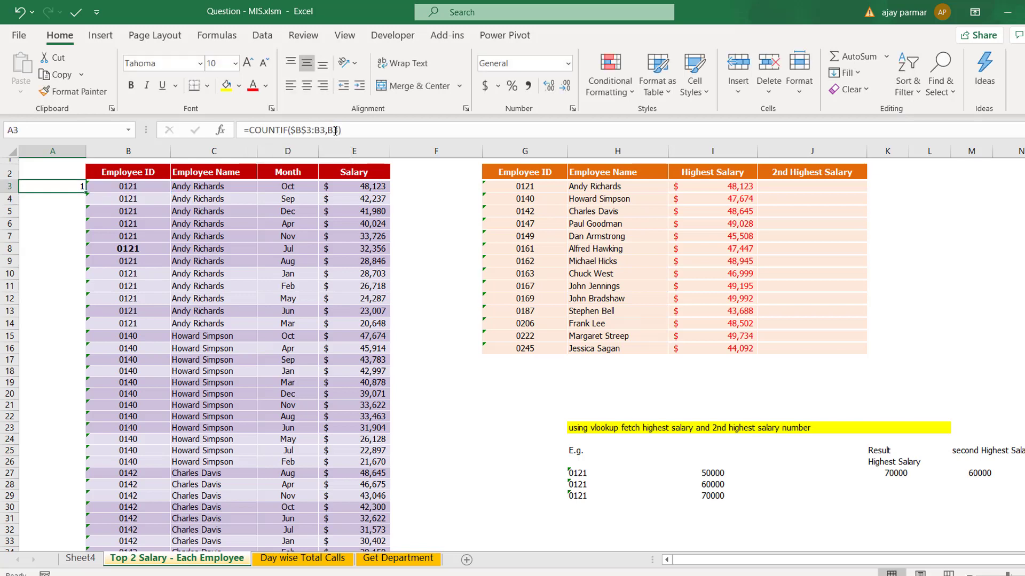
key(ctrl+c)
key(Right)
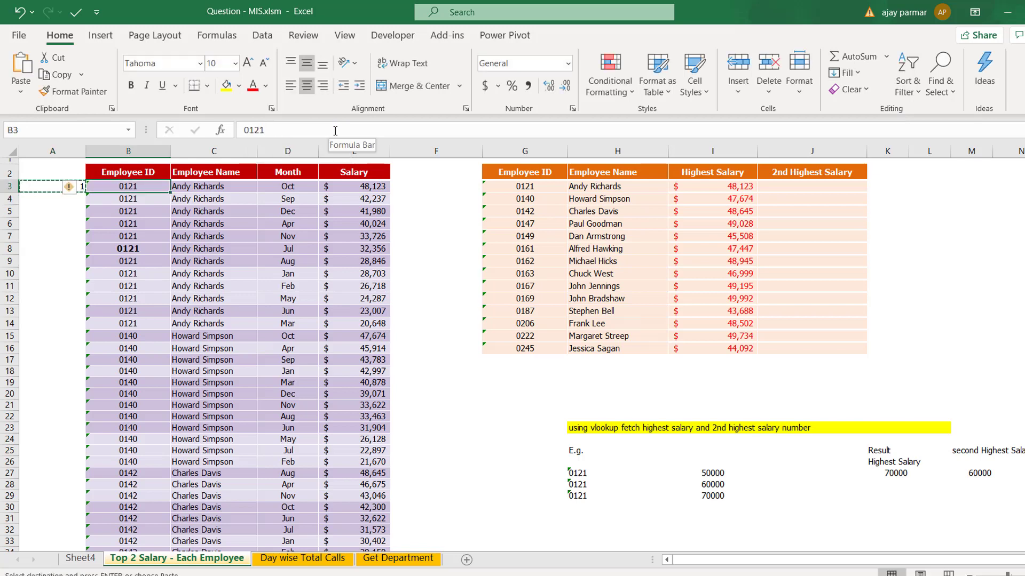
key(Down)
key(ctrl+Down)
key(Left)
key(ctrl+shift+Up)
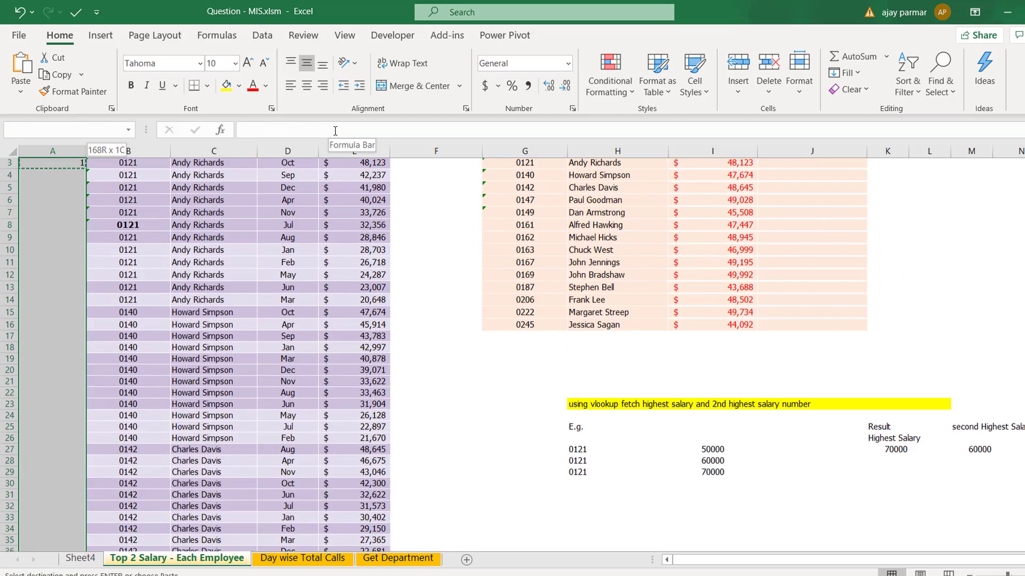
key(Return)
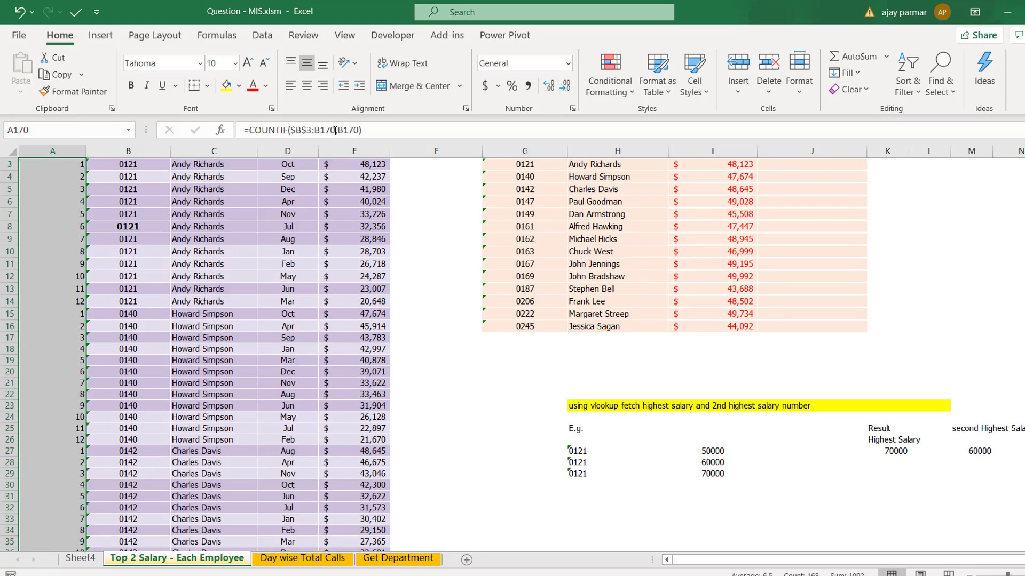
key(ctrl+Up)
Check the running counts for the first two employees' rows.
key(Down)
key(Down)
key(Down)
key(Down)
key(Down)
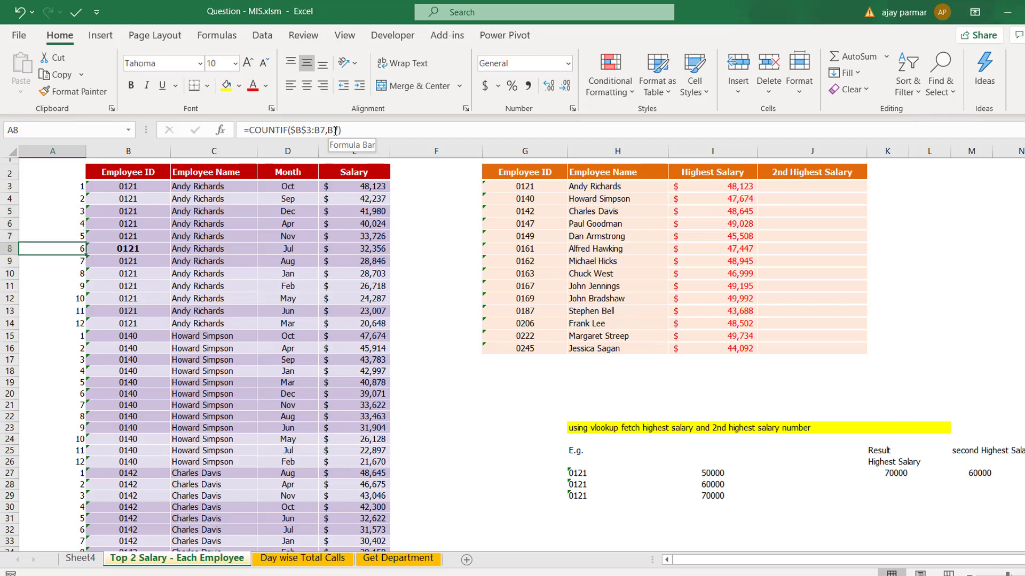
key(Down)
key(Down)
key(Down)
key(Down)
key(Down)
key(Down)
key(Down)
key(Up)
key(shift+Up)
key(shift+Up)
key(shift+Up)
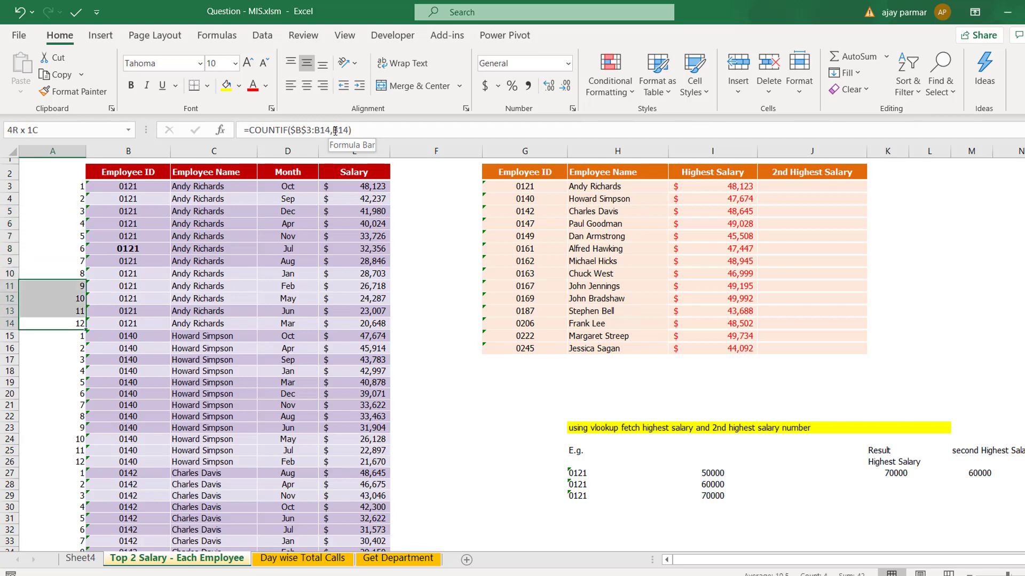
key(shift+Up)
key(shift+Up)
key(shift+Up)
key(shift+Up)
key(shift+Up)
key(shift+Up)
key(shift+Up)
key(shift+Up)
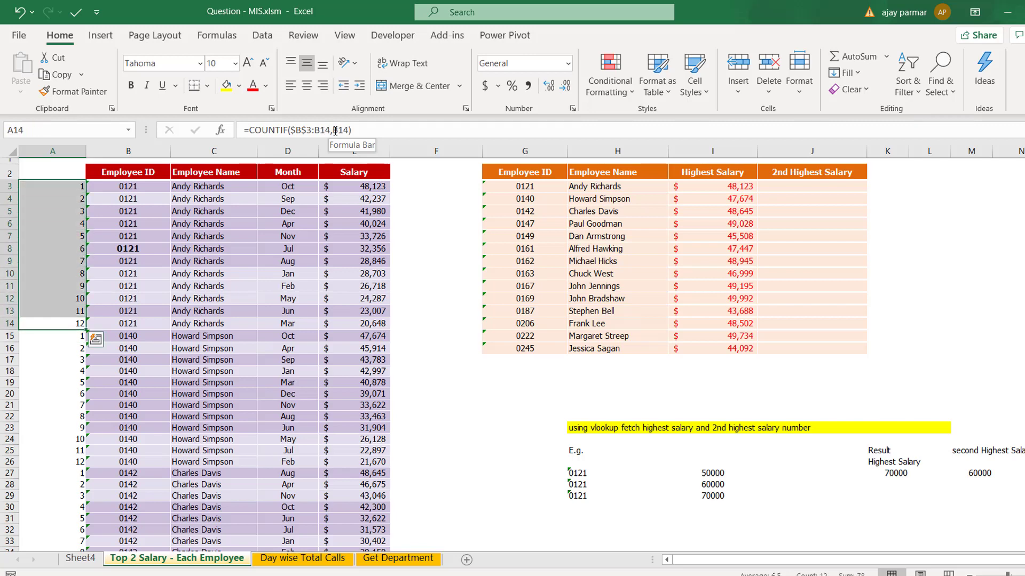
key(Down)
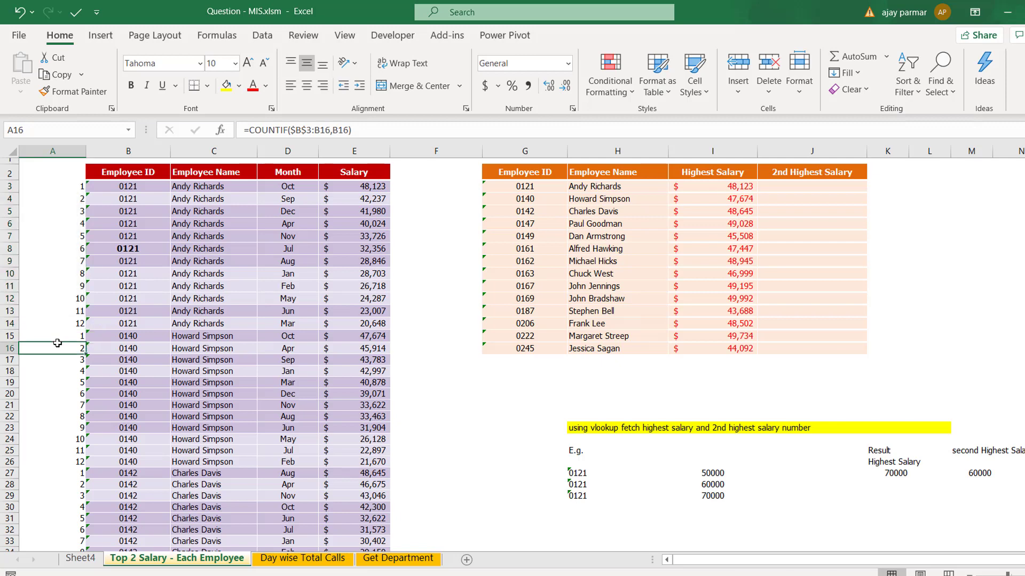
key(shift+Down)
key(shift+Down)
key(shift+Down)
key(shift+Down)
key(shift+Down)
key(shift+Down)
key(shift+Down)
key(shift+Down)
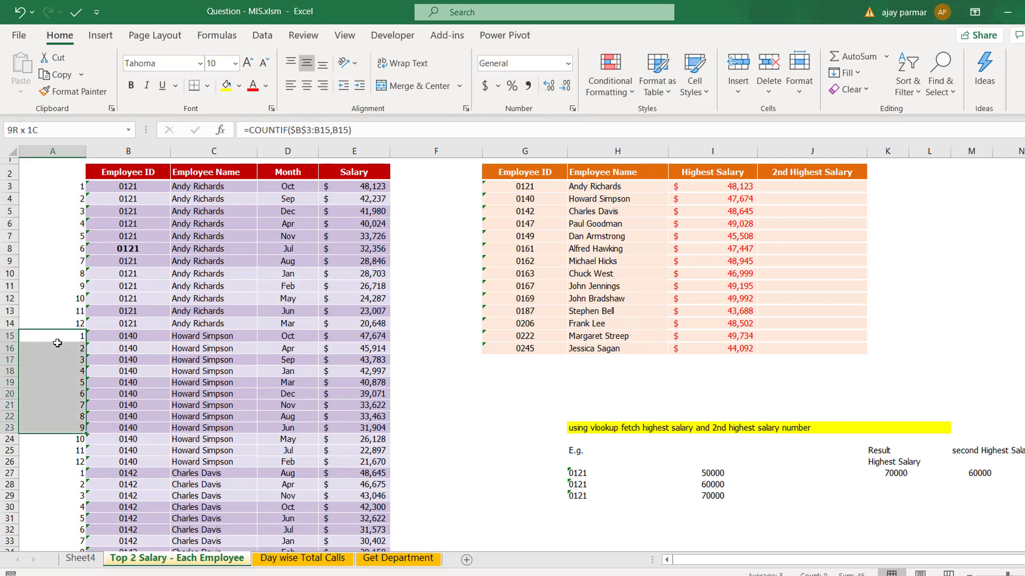
key(shift+Down)
key(shift+Down)
key(shift+Down)
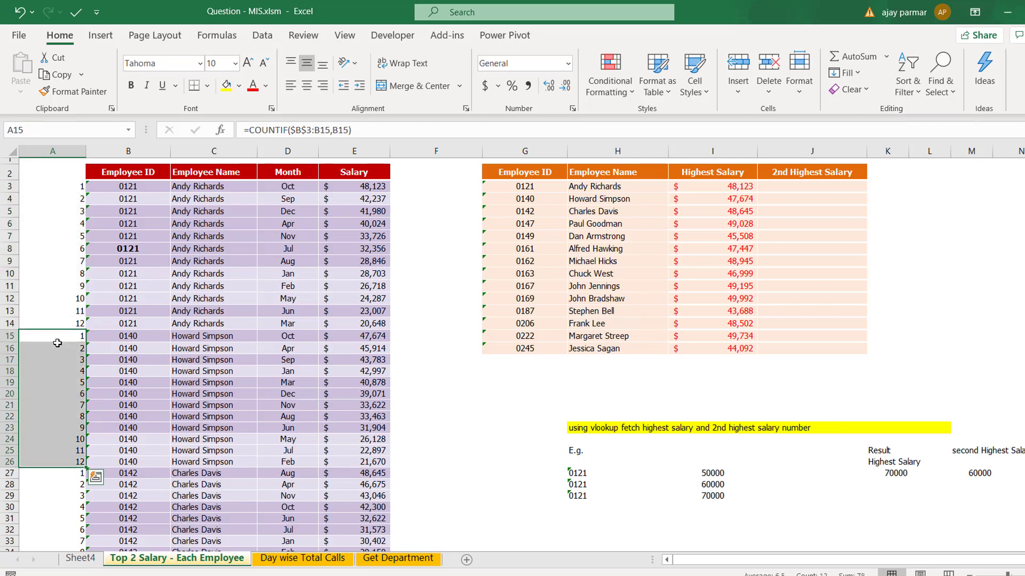
Test-delete the 0140 IDs in B24:B26, see their counts drop to 0, then undo.
click(162, 378)
key(Down)
key(Down)
key(Down)
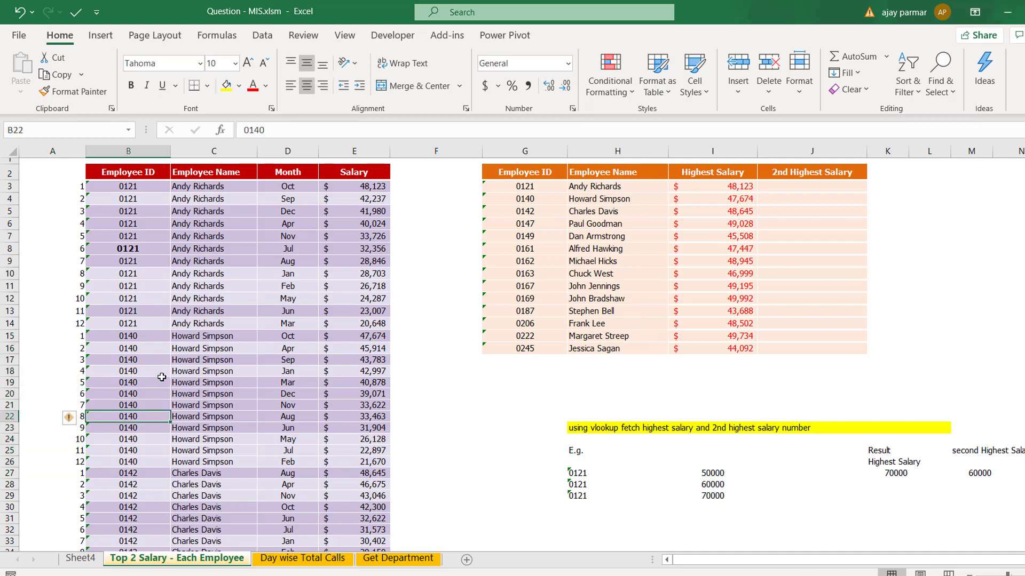
key(Down)
key(Down)
key(Down)
key(Down)
key(shift+Up)
key(shift+Up)
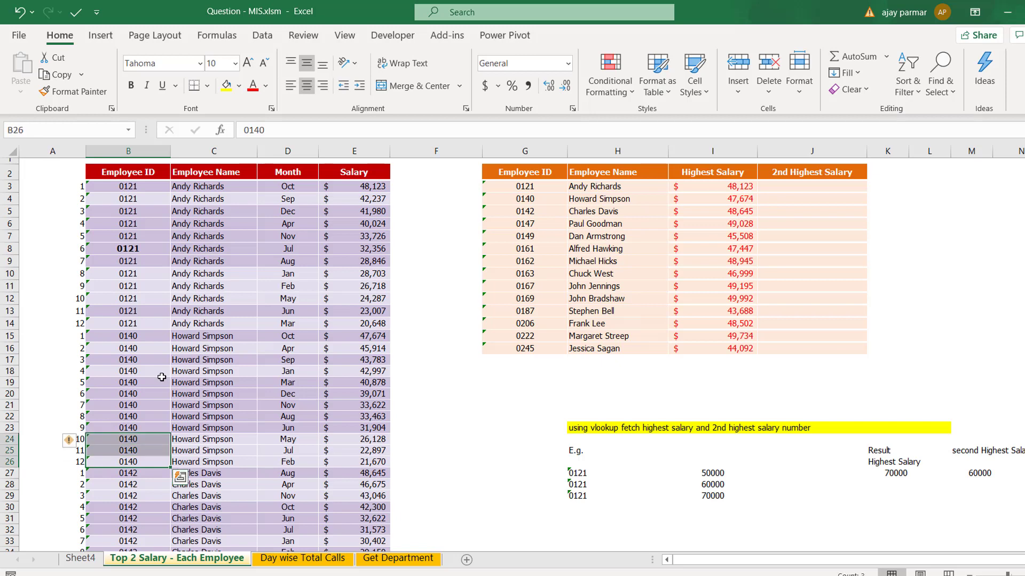
key(Delete)
key(Left)
key(Up)
key(Up)
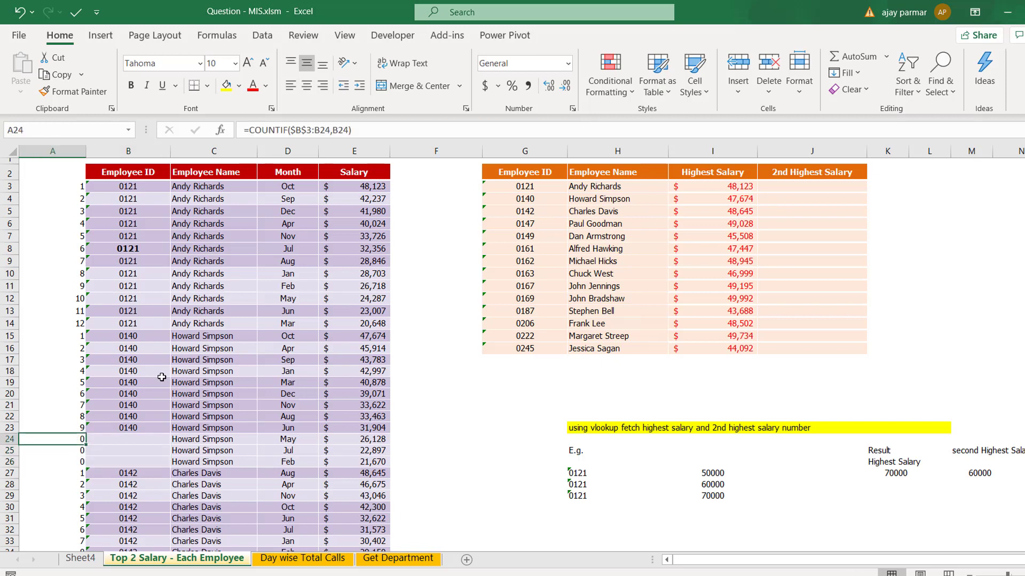
key(ctrl+z)
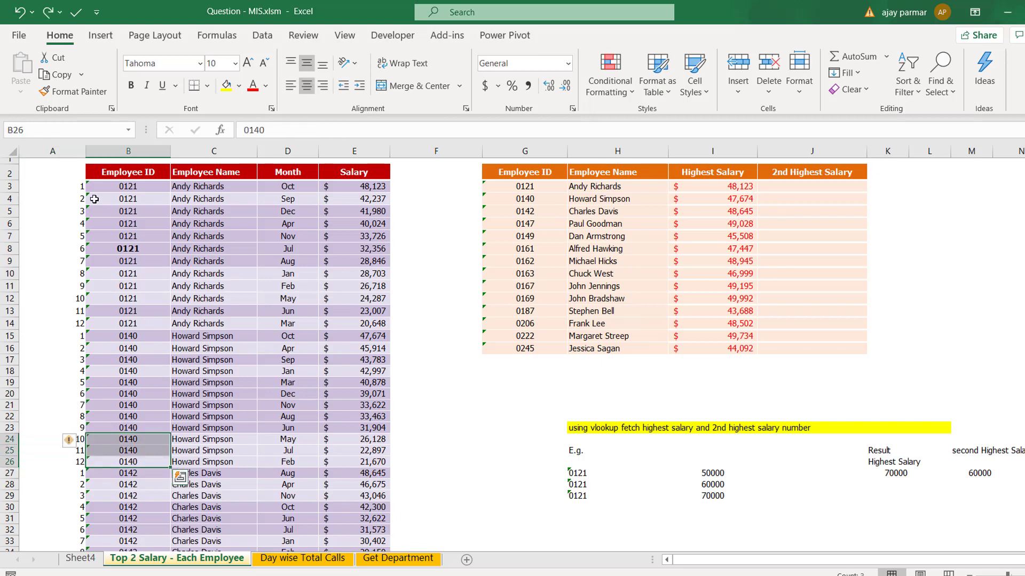
Review the count formula in A4 for the second 0121 row.
click(123, 202)
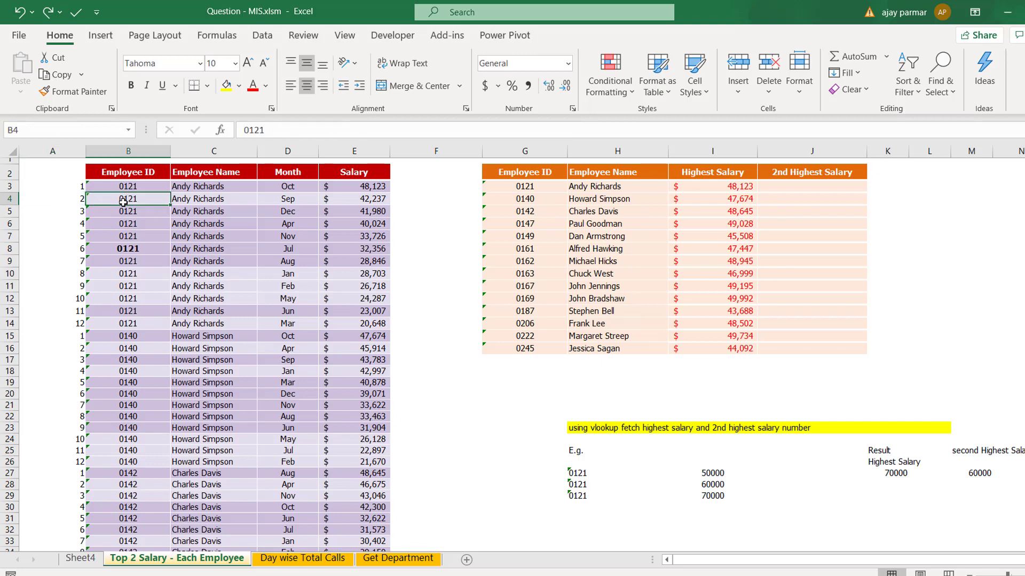
key(Right)
key(Right)
key(Right)
key(Left)
key(Left)
key(Left)
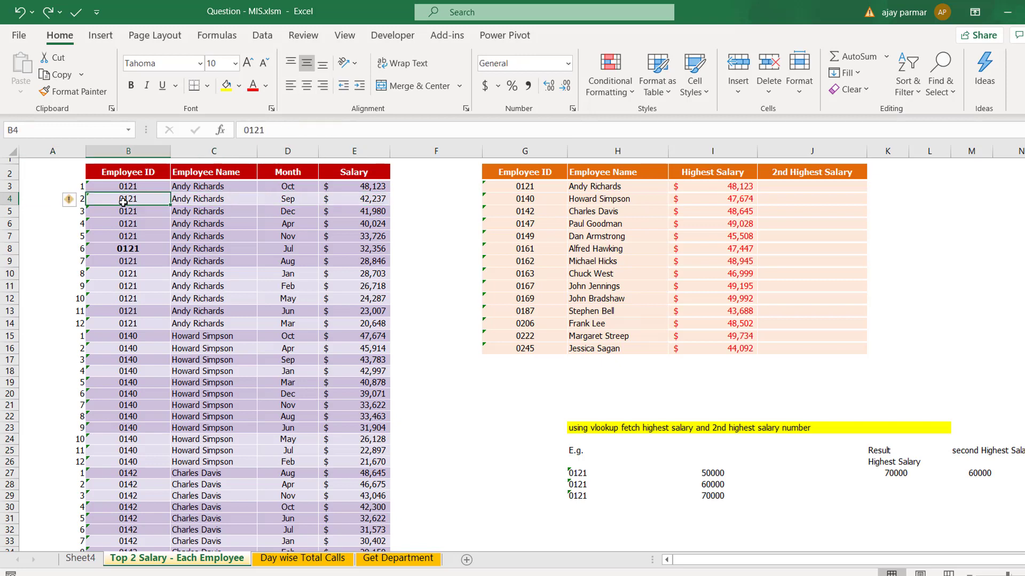
key(Left)
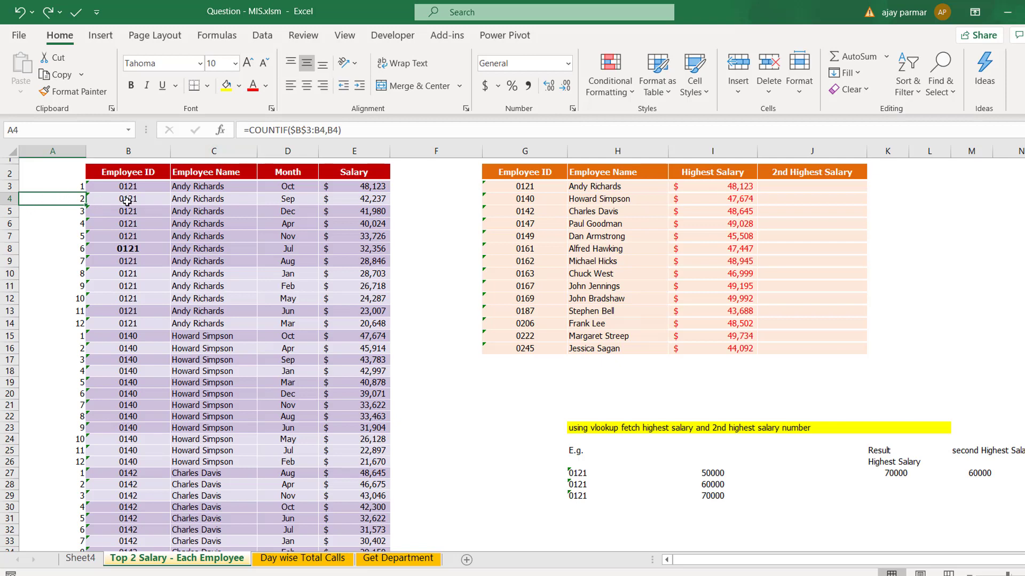
Change A3 to =B3&"-"&COUNTIF($B$3:B3,B3) and fill it down column A.
click(248, 130)
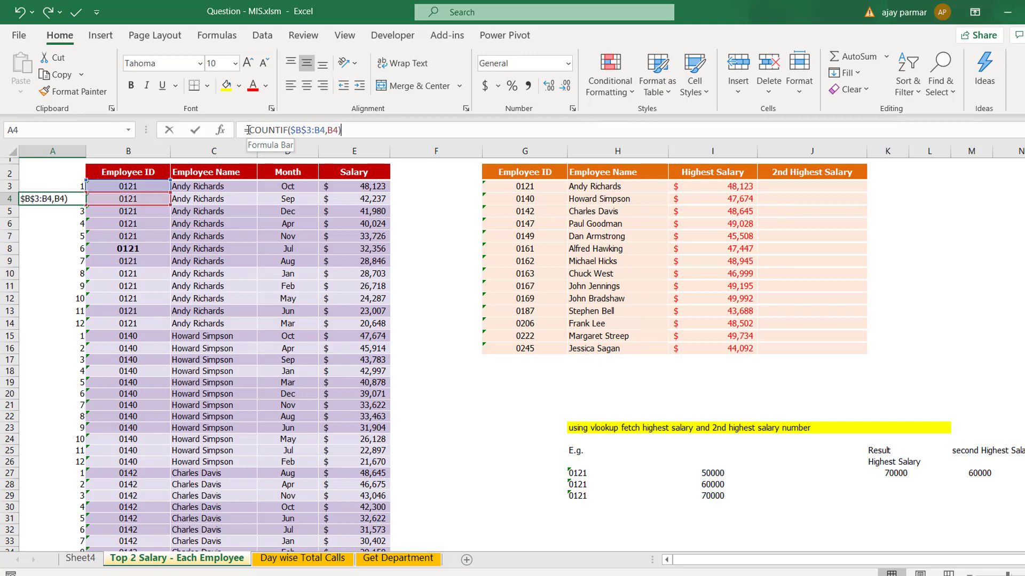
key(shift+Return)
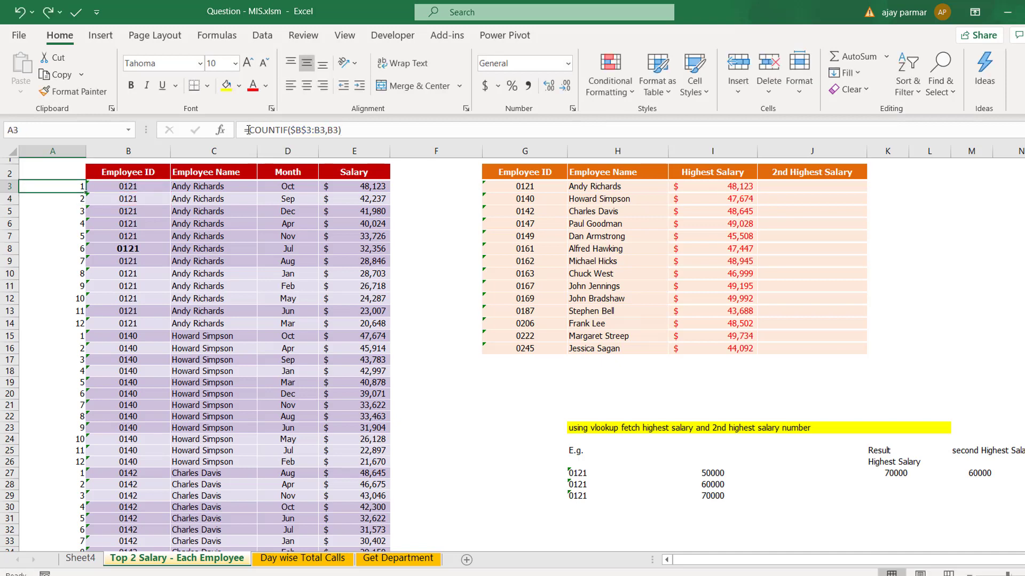
click(250, 130)
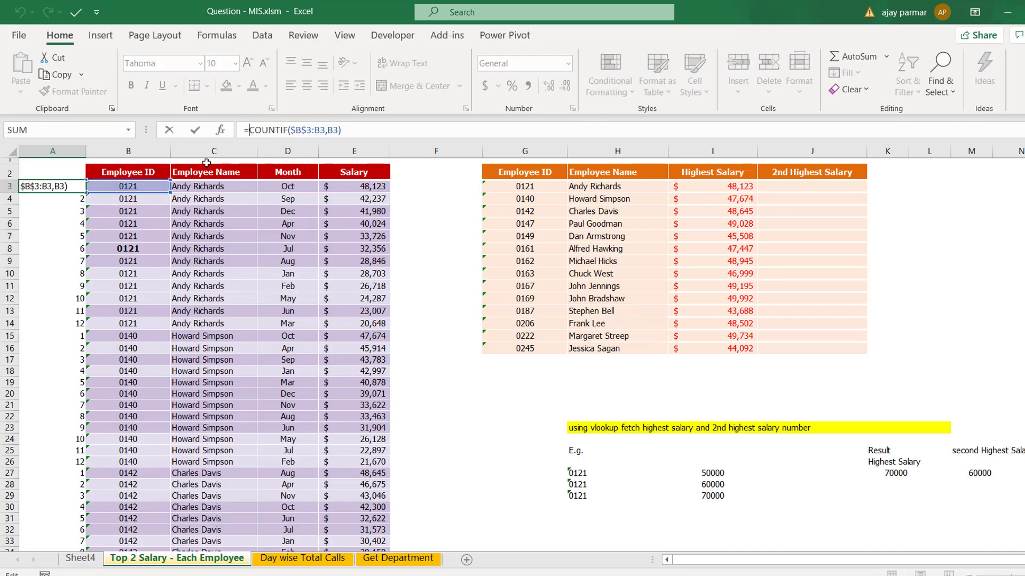
click(122, 186)
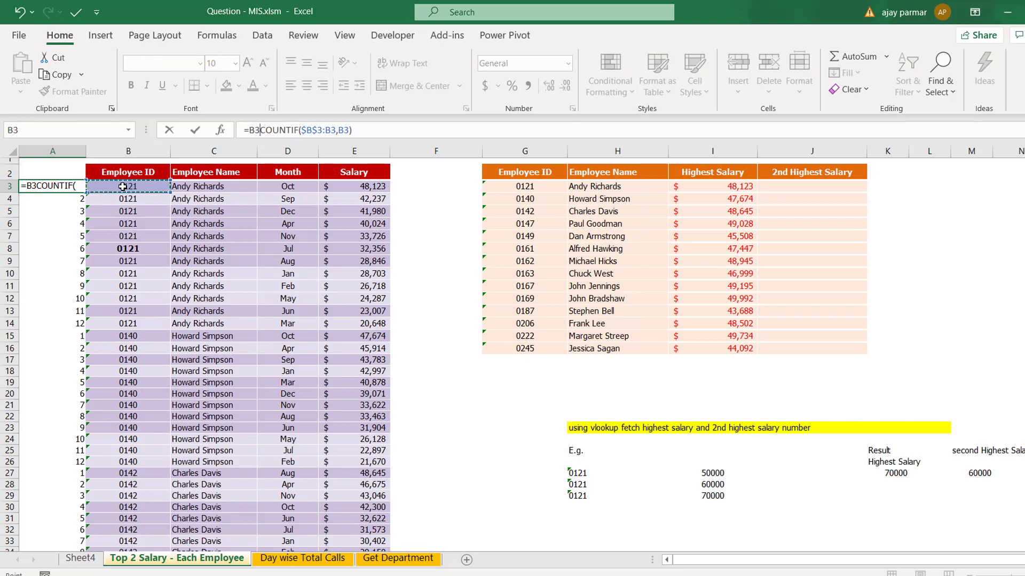
text(&"-")
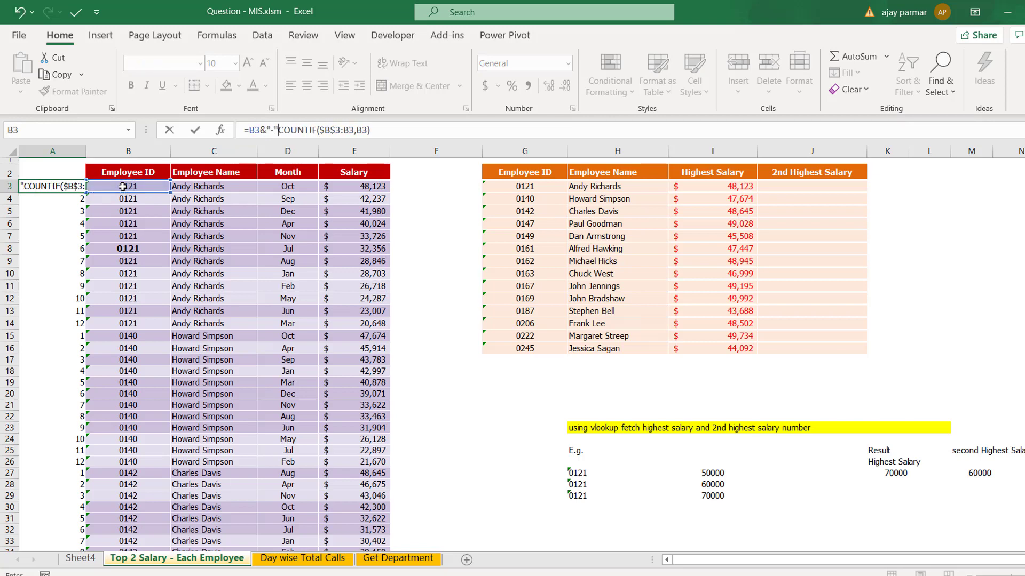
text(&)
key(ctrl+Return)
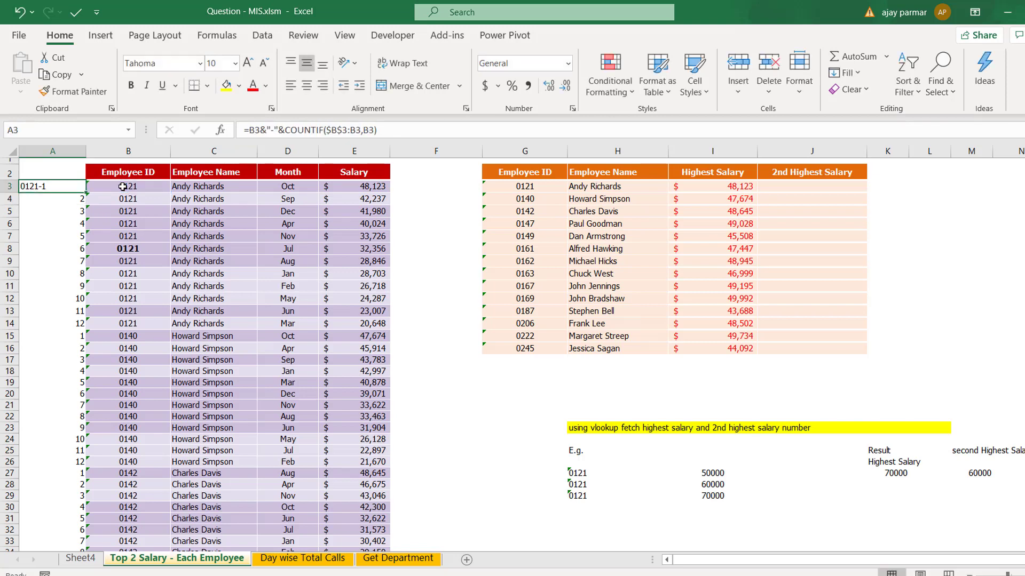
double_click(86, 193)
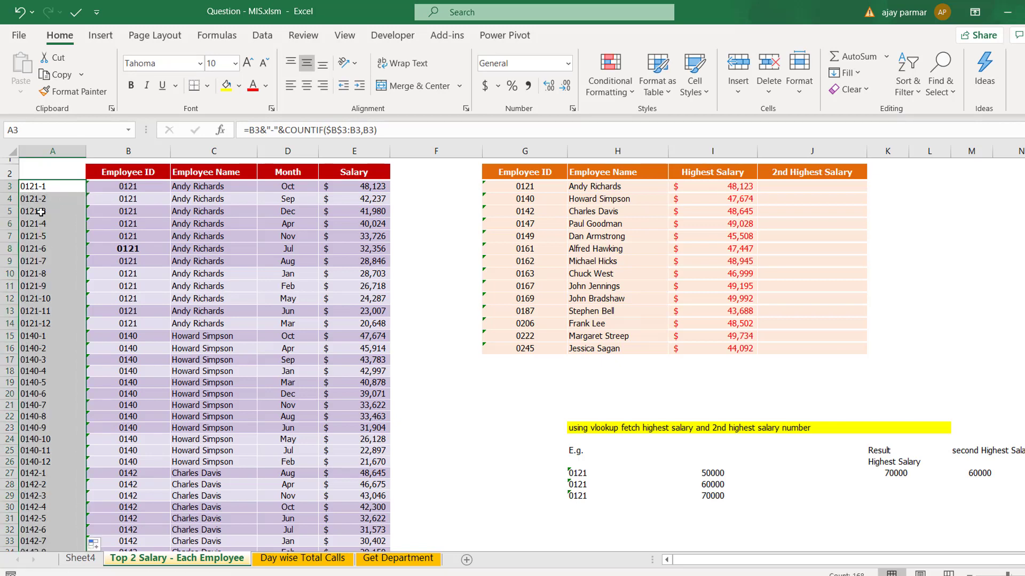
Put test value 0121 in F3 and paste it down column F.
click(464, 186)
text(0121)
key(ctrl+Return)
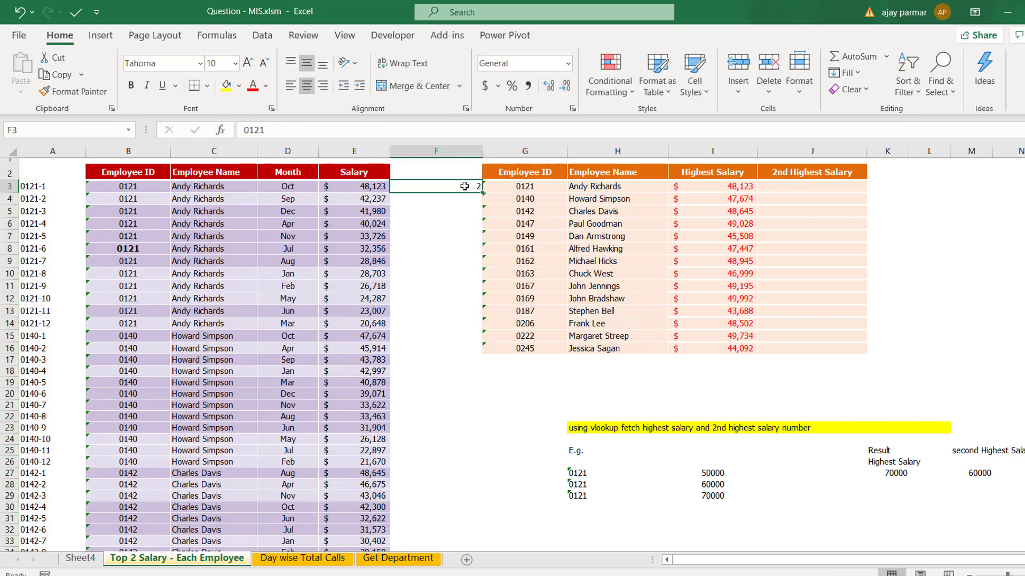
key(ctrl+c)
key(Down)
key(shift+Down)
key(shift+Down)
key(shift+Down)
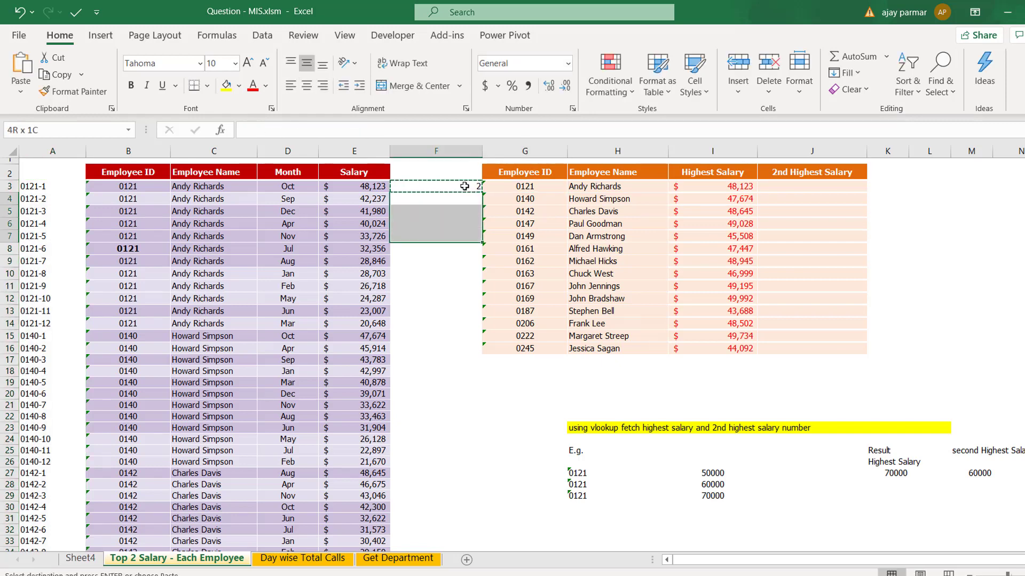
key(shift+Down)
key(shift+Down)
key(shift+Down)
key(shift+Down)
key(shift+Down)
key(shift+Down)
key(shift+Down)
key(shift+Down)
key(shift+Down)
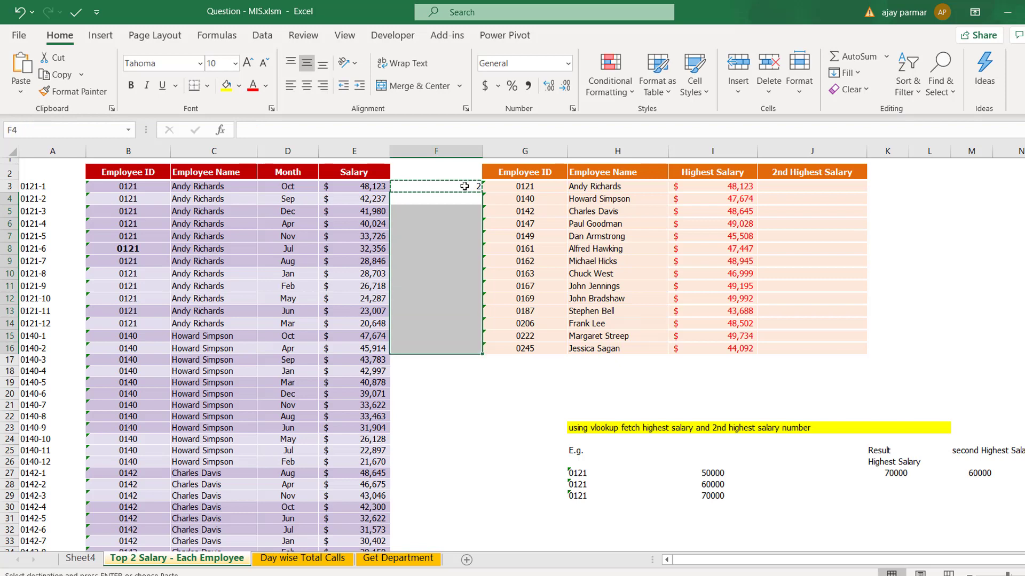
key(ctrl+v)
key(Up)
key(Up)
key(Down)
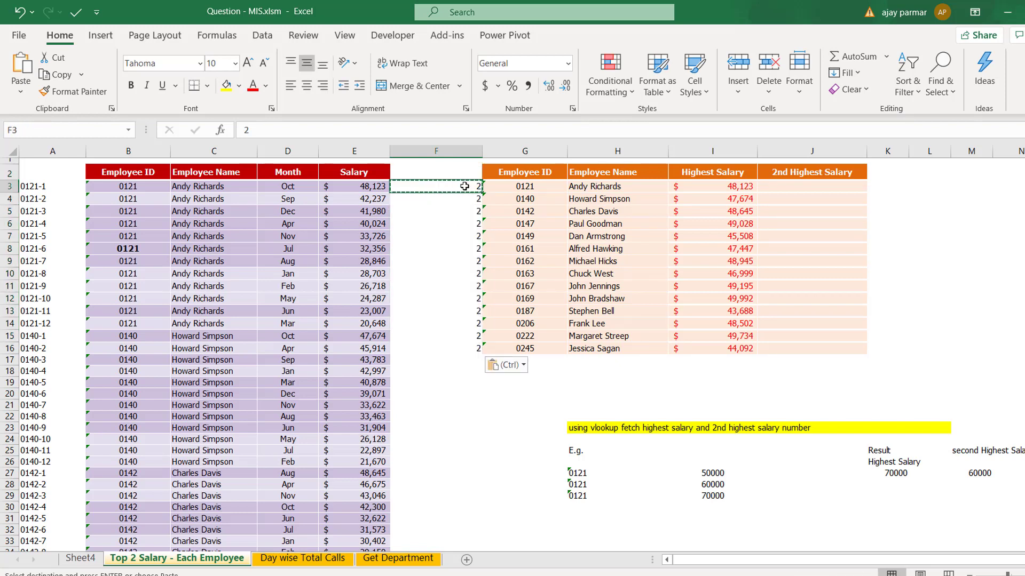
Clear the test values from F3:F16.
key(Right)
key(Down)
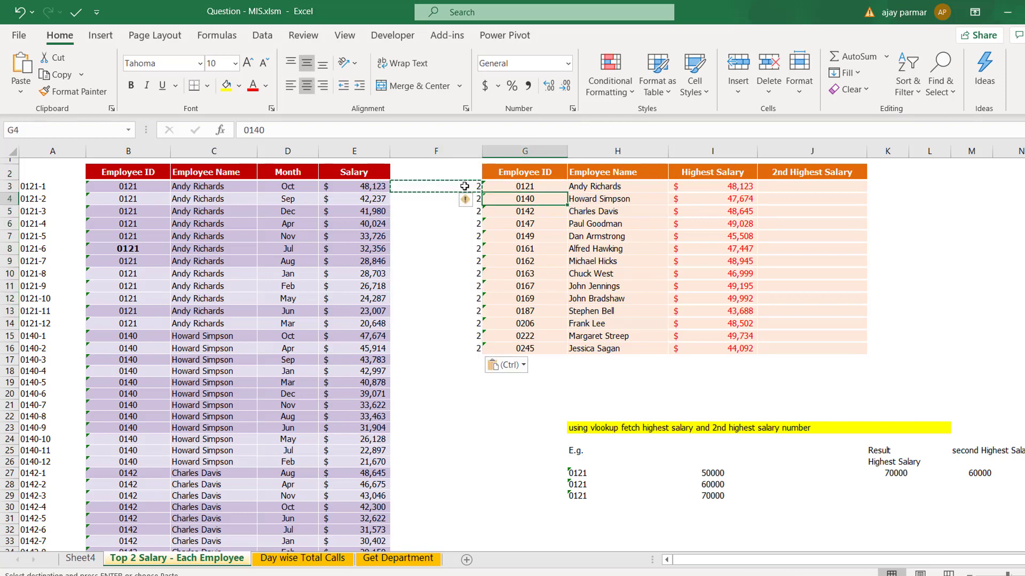
key(Left)
key(Up)
key(ctrl+shift+Down)
key(Delete)
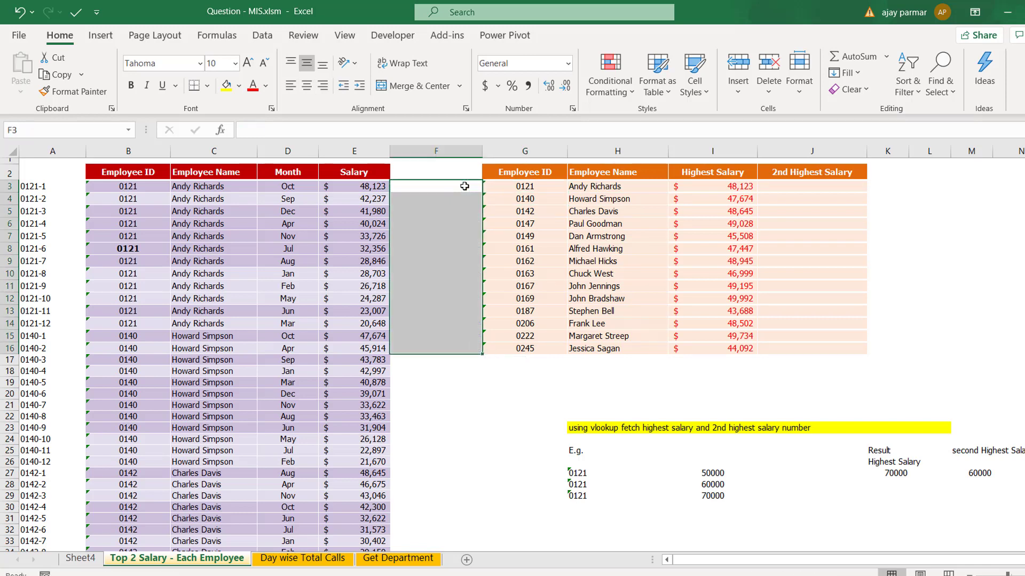
key(Right)
key(Right)
key(Right)
key(Right)
key(Right)
key(Left)
Enter =VLOOKUP(G3&"-"&2,A:E,5,0) in J3 and fill it down to J16.
text(=)
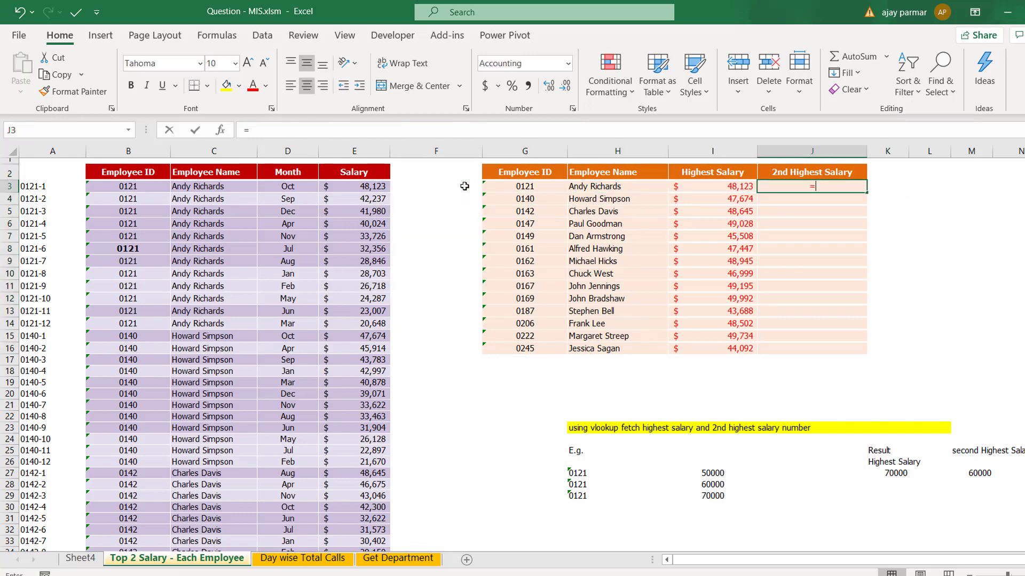
text(vlookup()
key(Left)
key(Left)
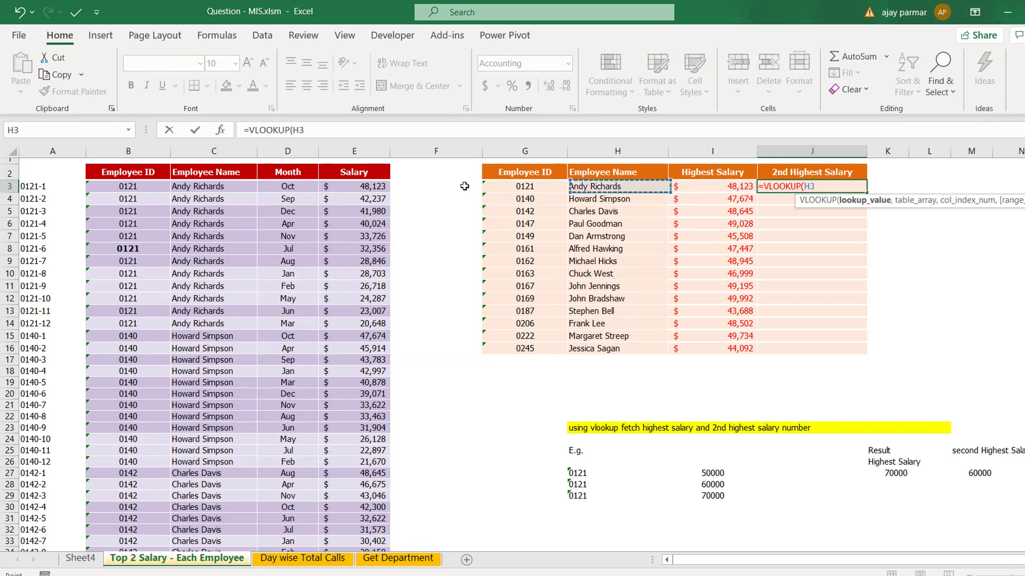
key(Left)
text(&)
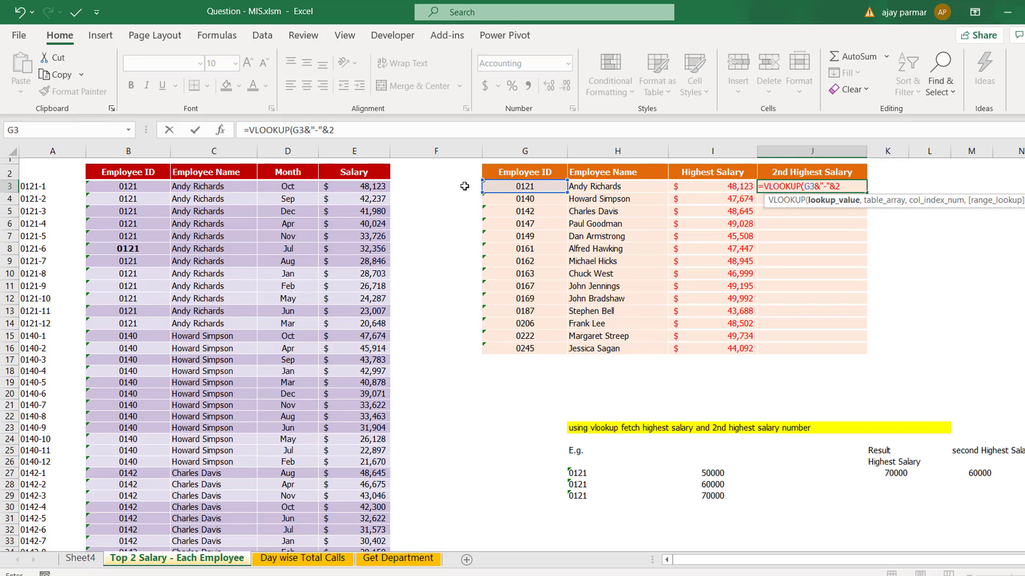
text(,)
click(44, 153)
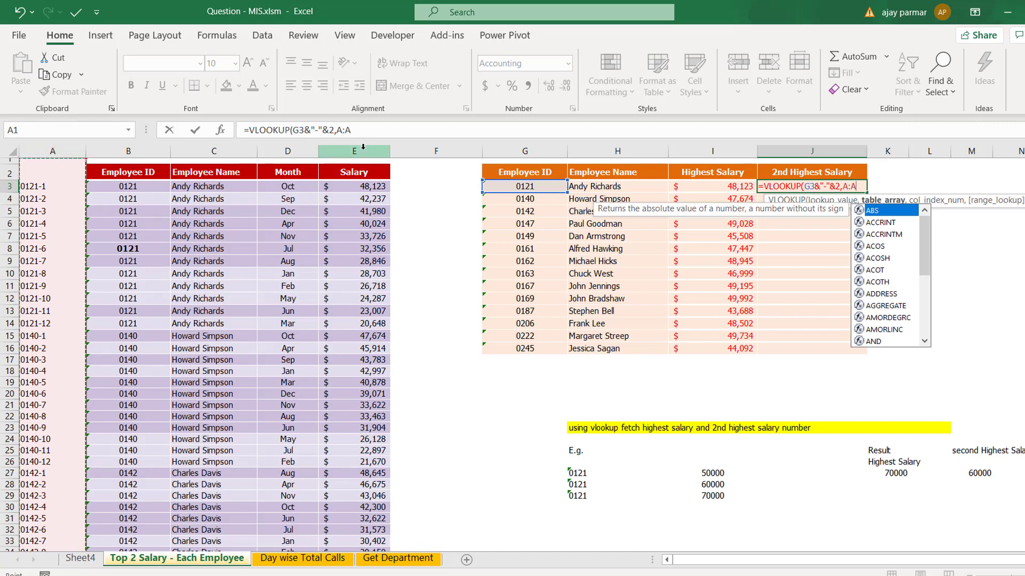
drag(362, 146, 363, 150)
text(,5)
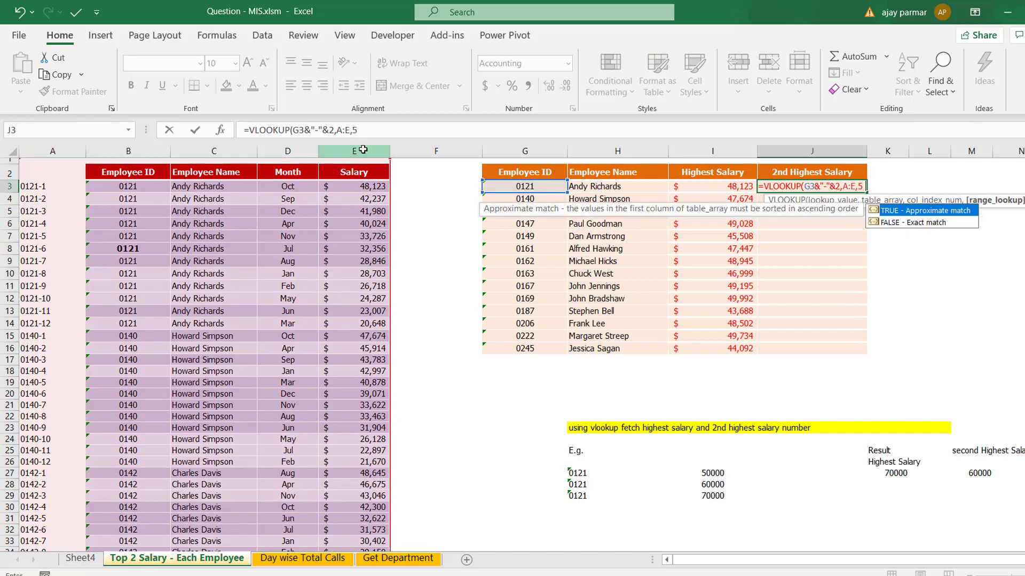
text(,))
key(Return)
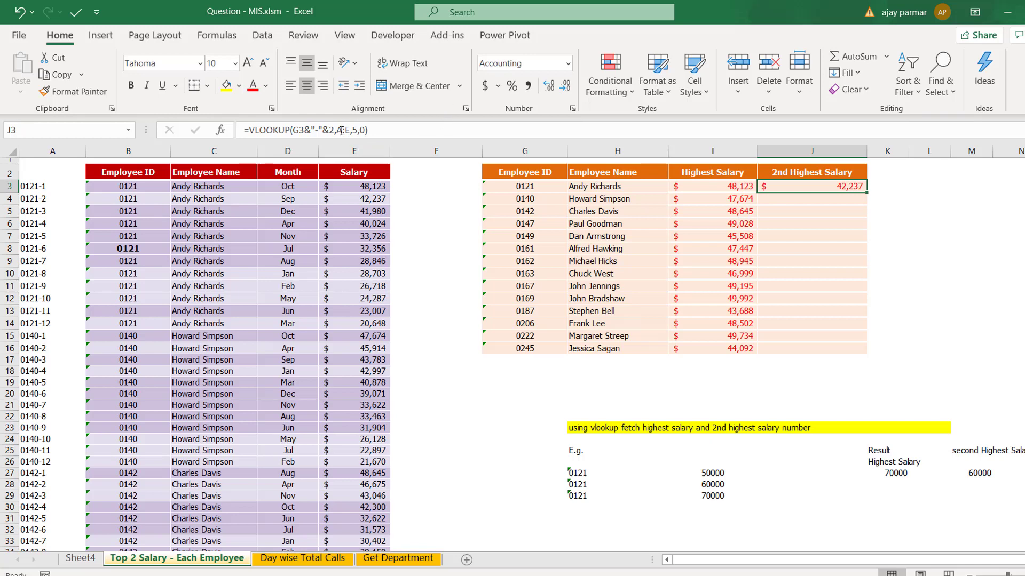
drag(867, 192, 867, 350)
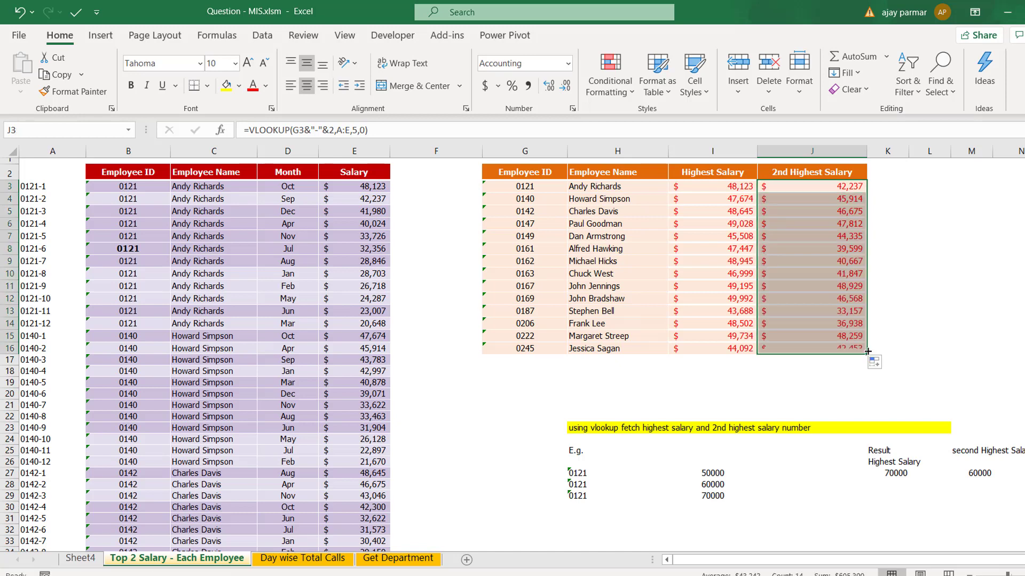
key(Left)
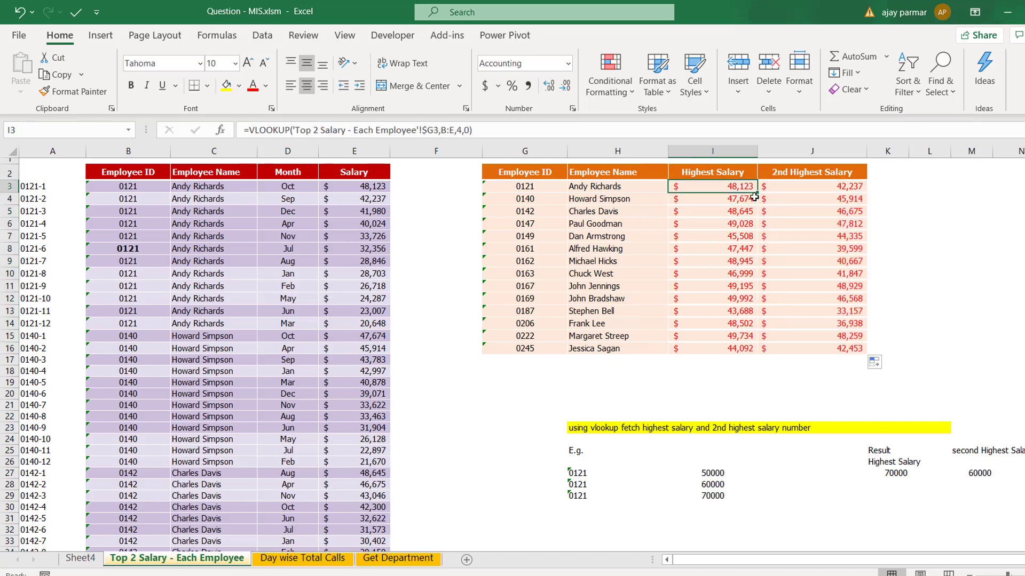
key(Left)
key(Left)
key(Left)
key(Left)
key(Down)
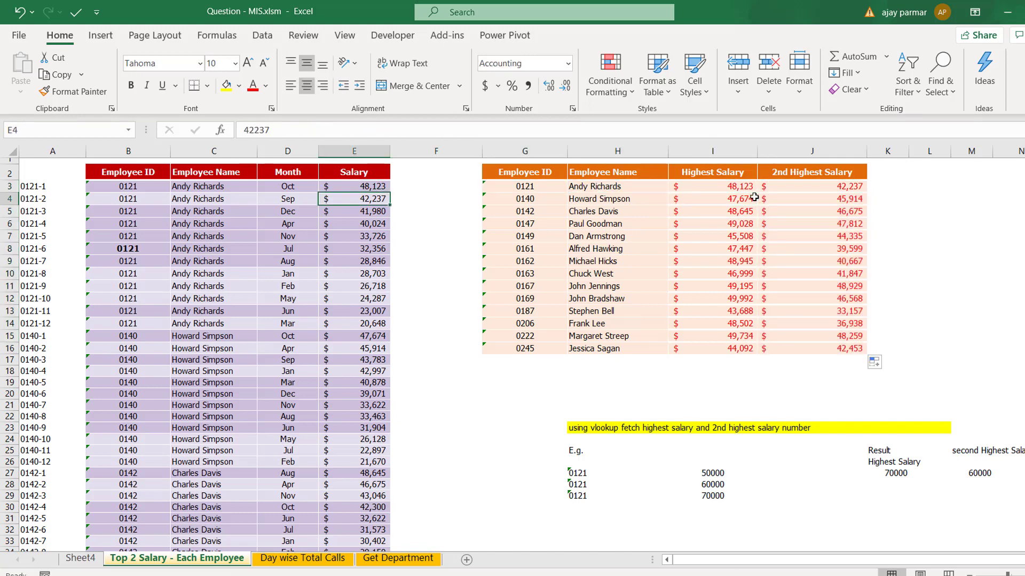
text(23423)
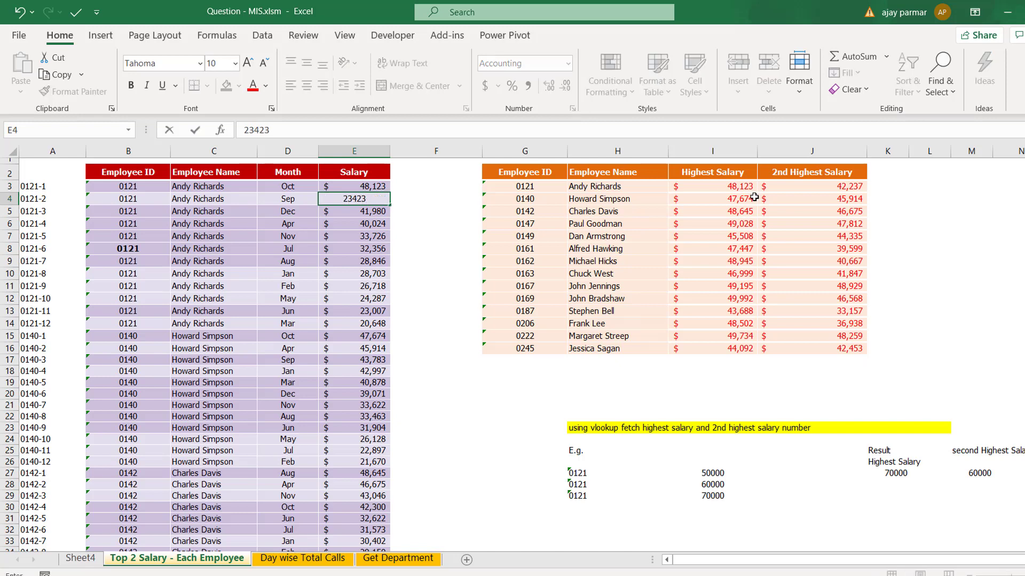
key(Right)
key(Right)
key(Right)
key(Right)
key(Right)
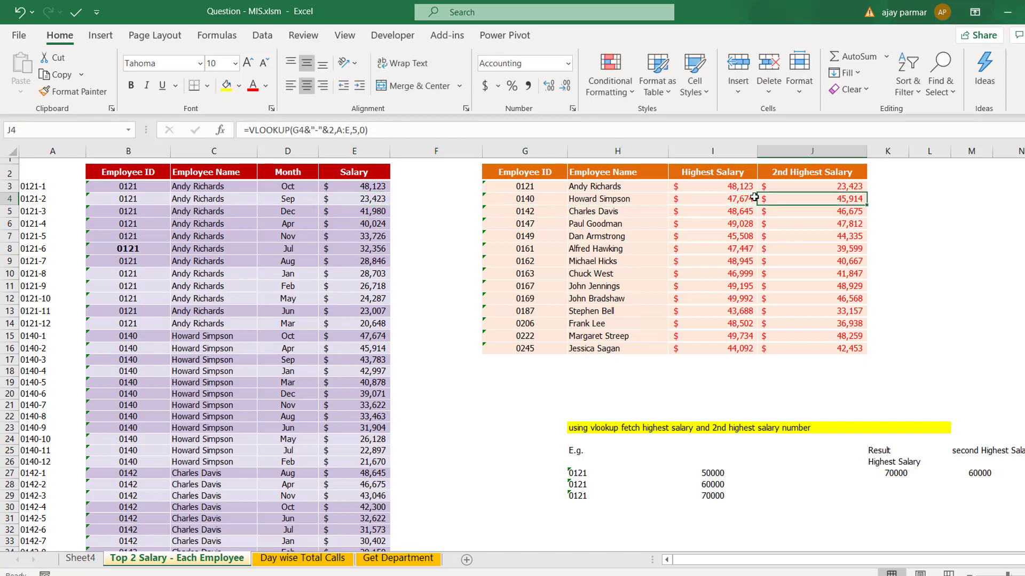
key(Up)
key(ctrl+z)
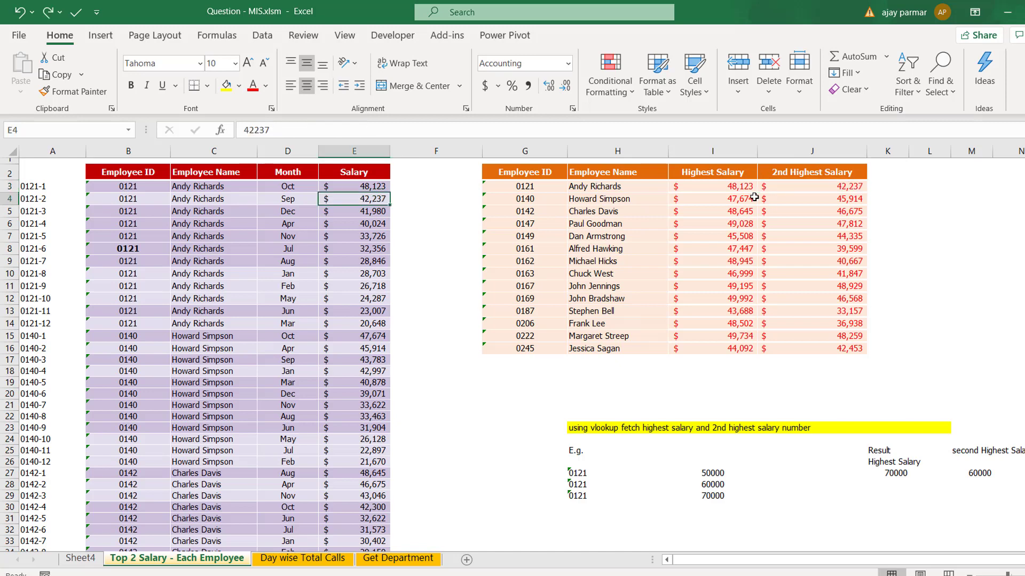
key(Left)
key(Left)
key(Left)
key(Left)
key(Down)
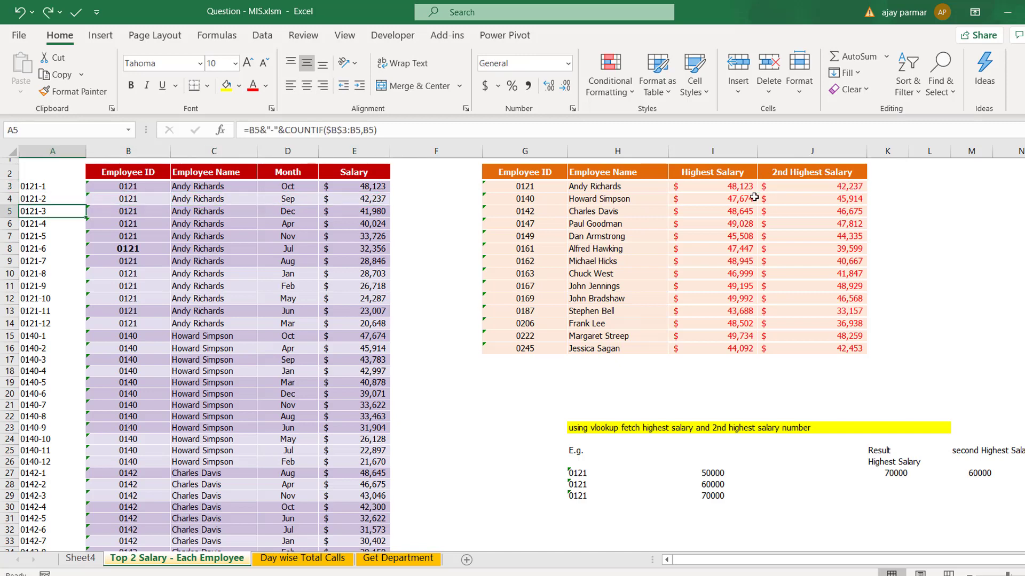
key(Up)
key(Up)
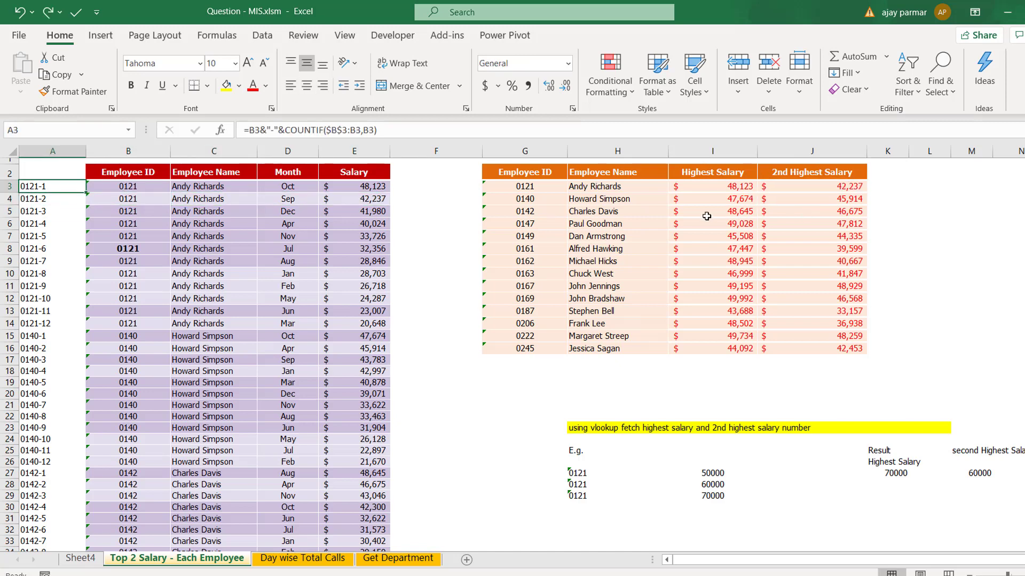
Review the Employee ID and key columns and J7's lookup formula, then narrow column F.
click(138, 149)
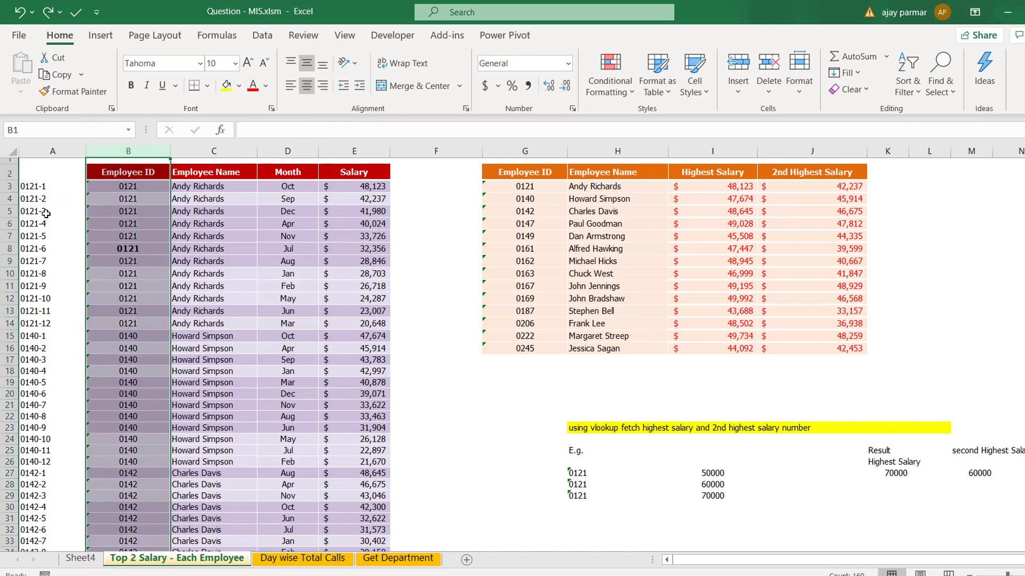
click(45, 143)
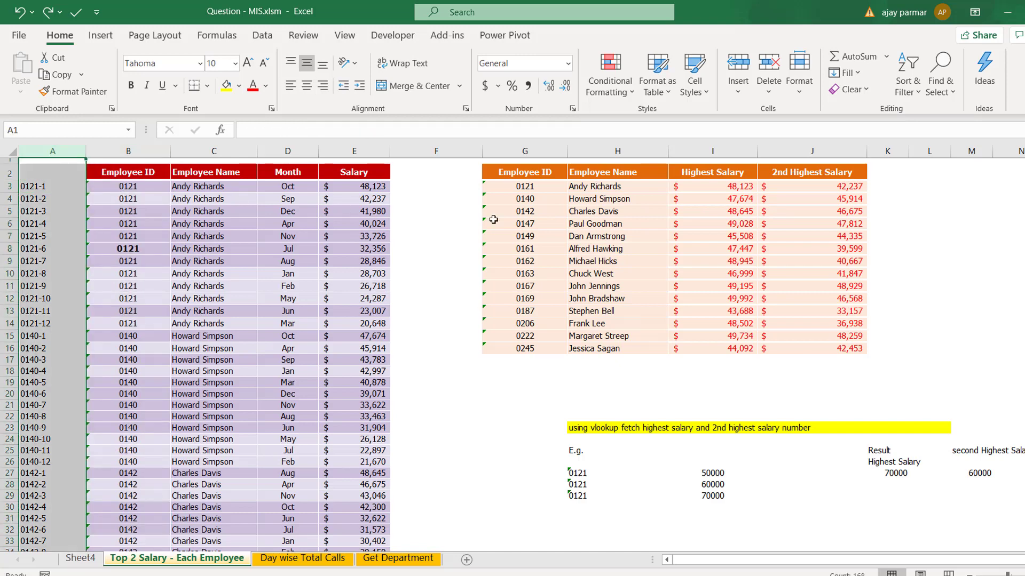
click(591, 226)
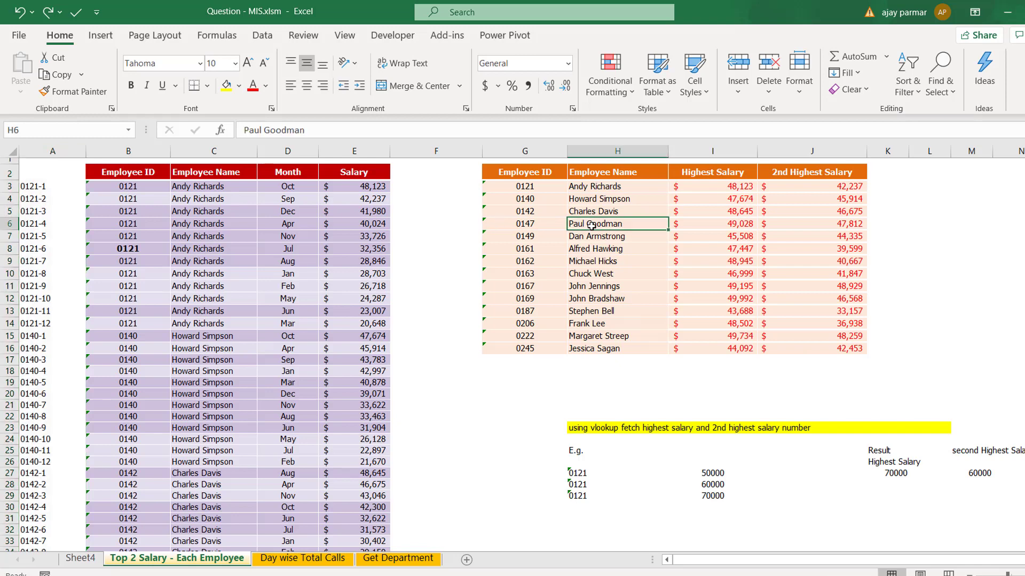
click(772, 236)
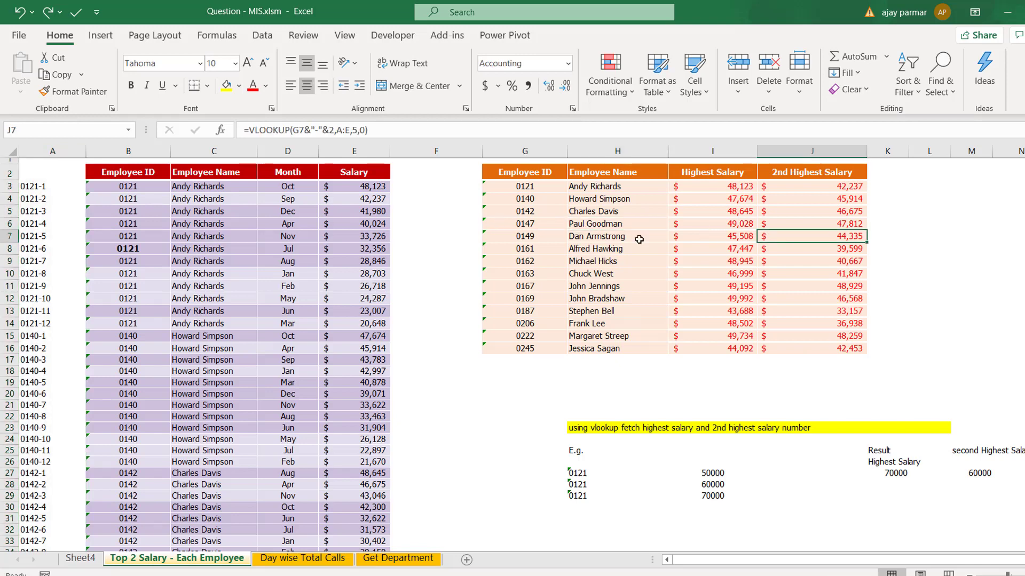
click(597, 238)
drag(482, 152, 442, 155)
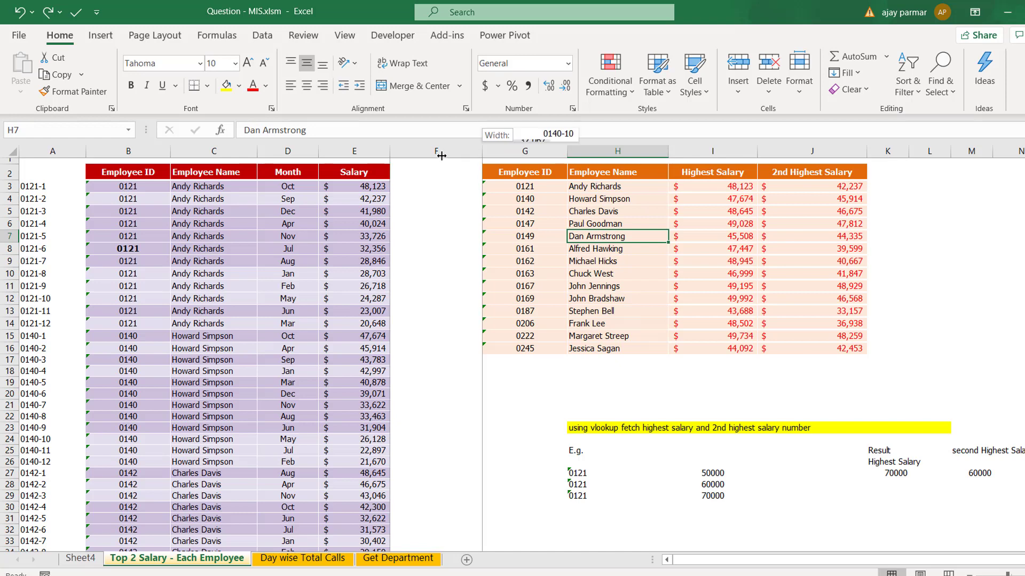
Check the first summary row: the Employee ID in G3 and the name in H3.
click(572, 208)
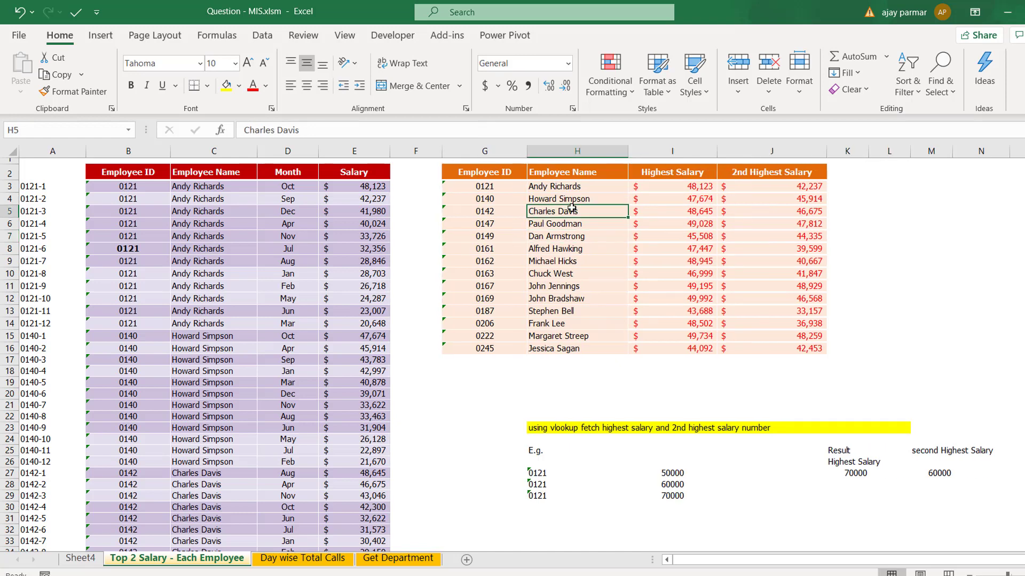
key(Up)
key(Up)
key(Left)
key(Right)
key(Left)
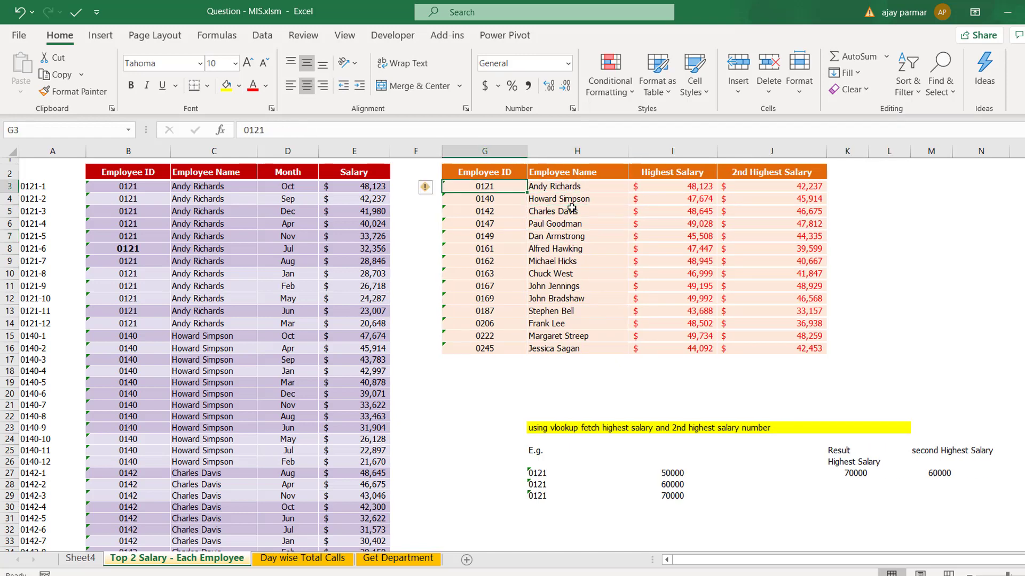
key(Left)
key(Right)
key(Right)
key(Left)
click(573, 187)
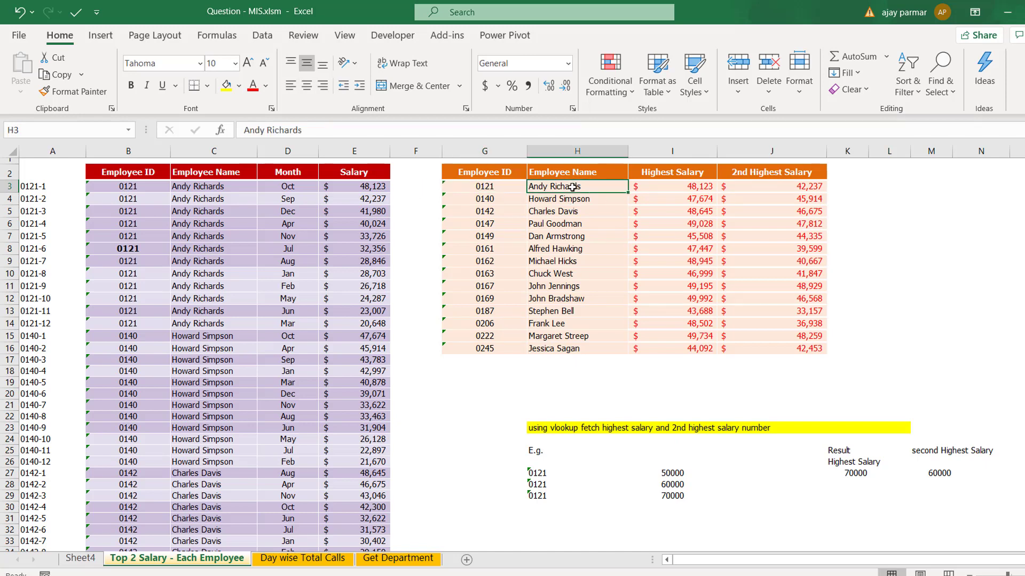